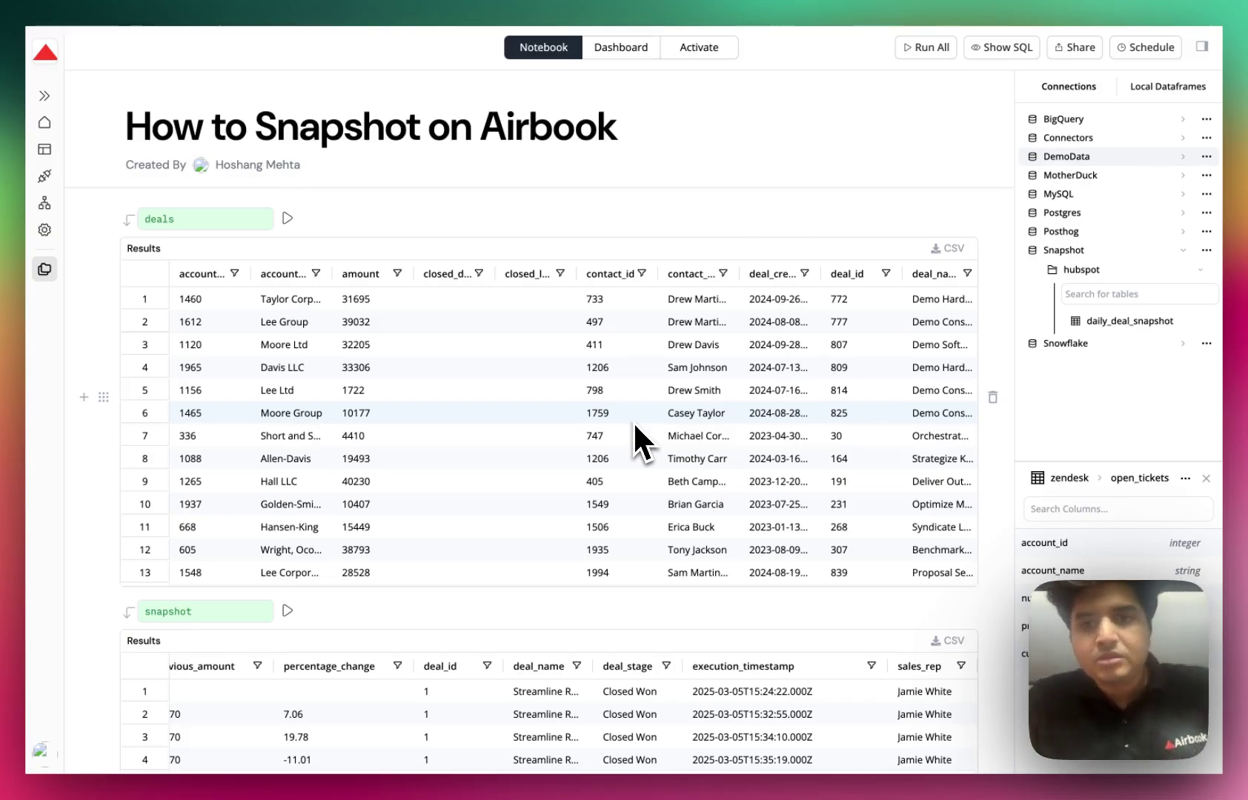
Show the notebook's SQL and open the snapshot configuration for the deals block.
click(999, 48)
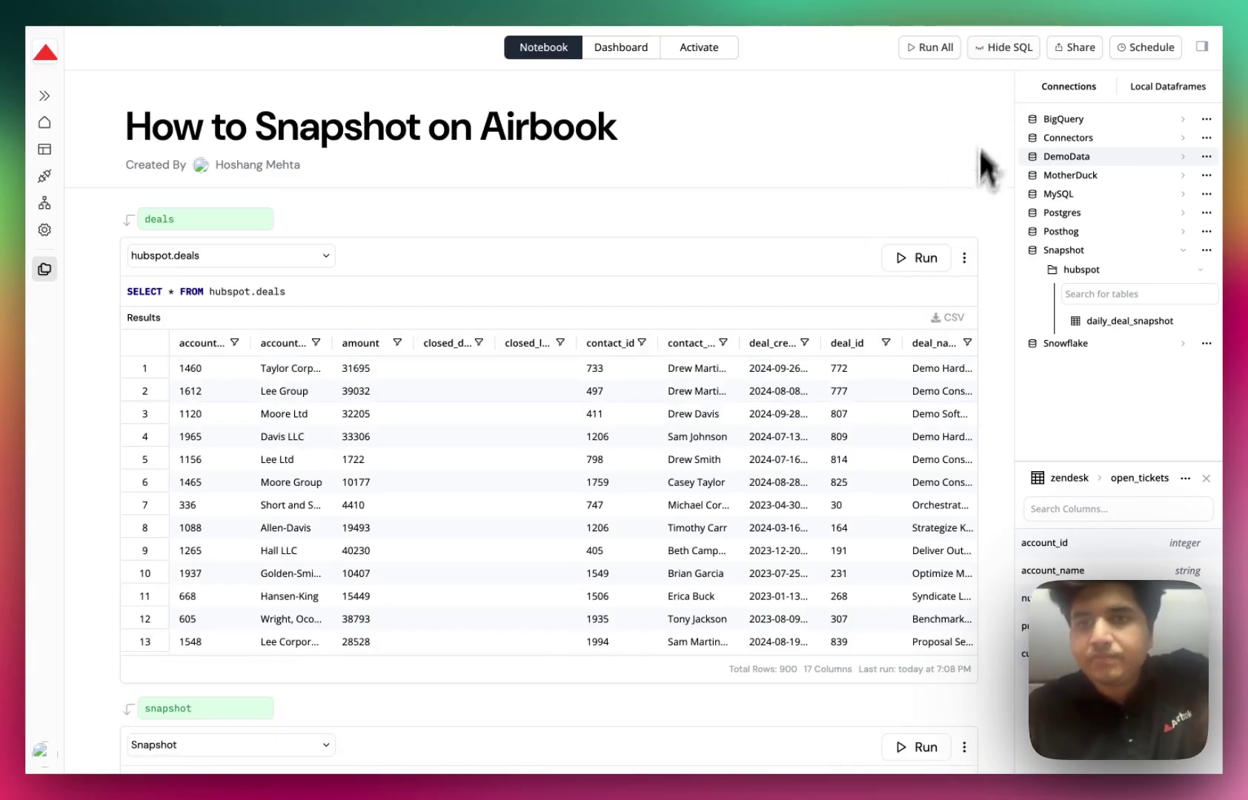
click(964, 261)
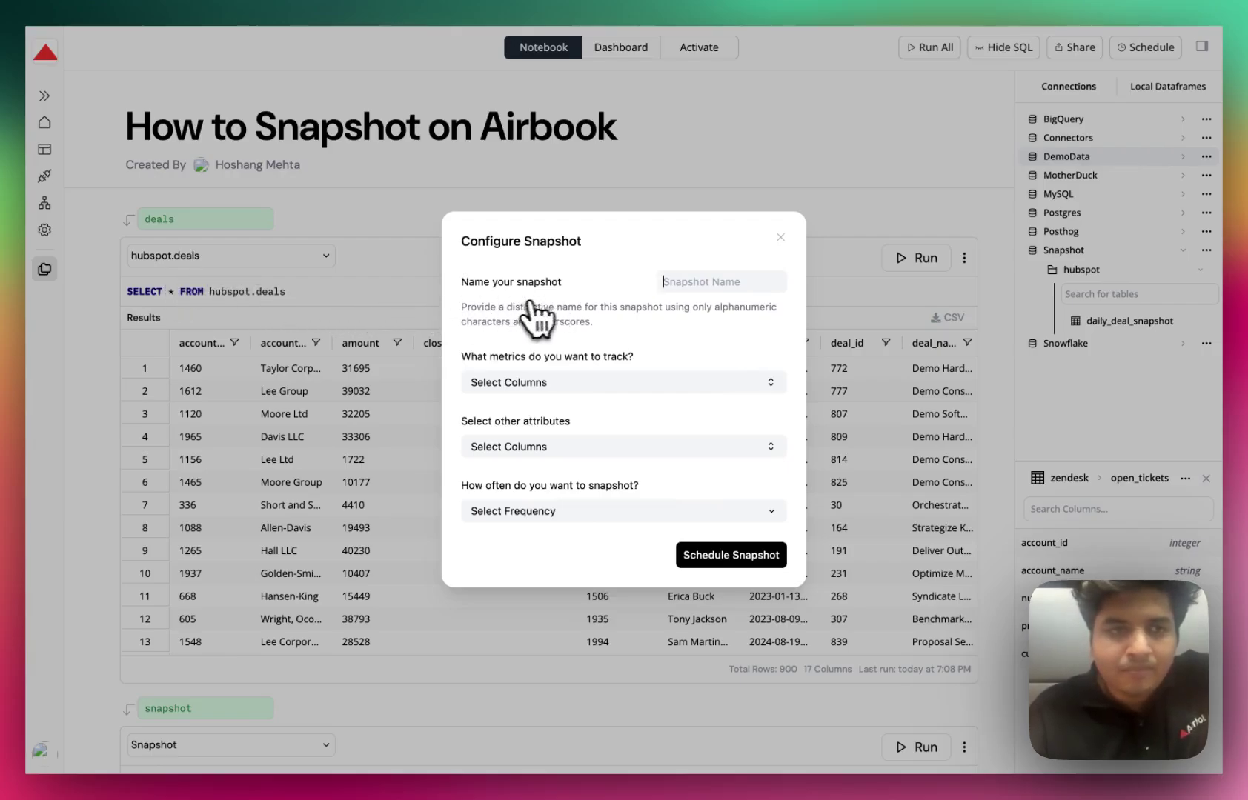
Switch to the Justice Text- New Deal record in HubSpot and save its amount as 500.
mouse_move(29, 378)
click(106, 412)
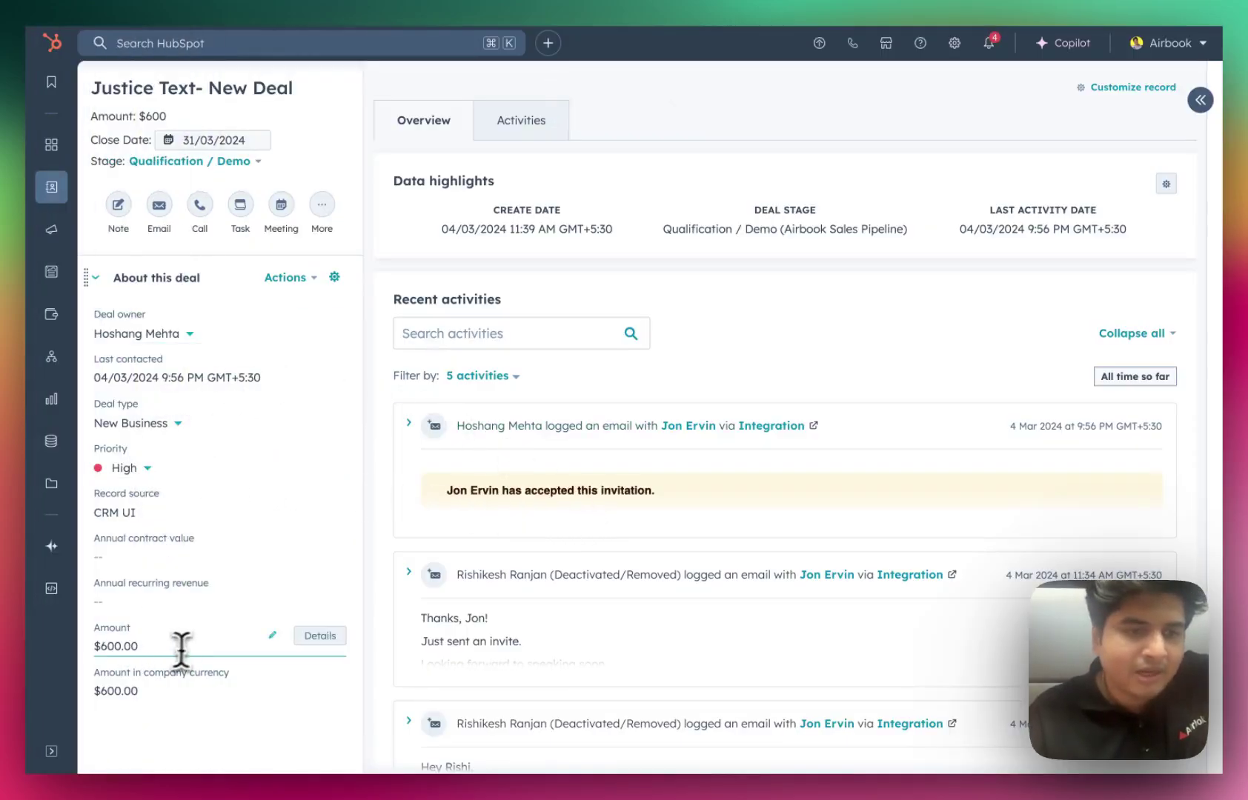
click(148, 646)
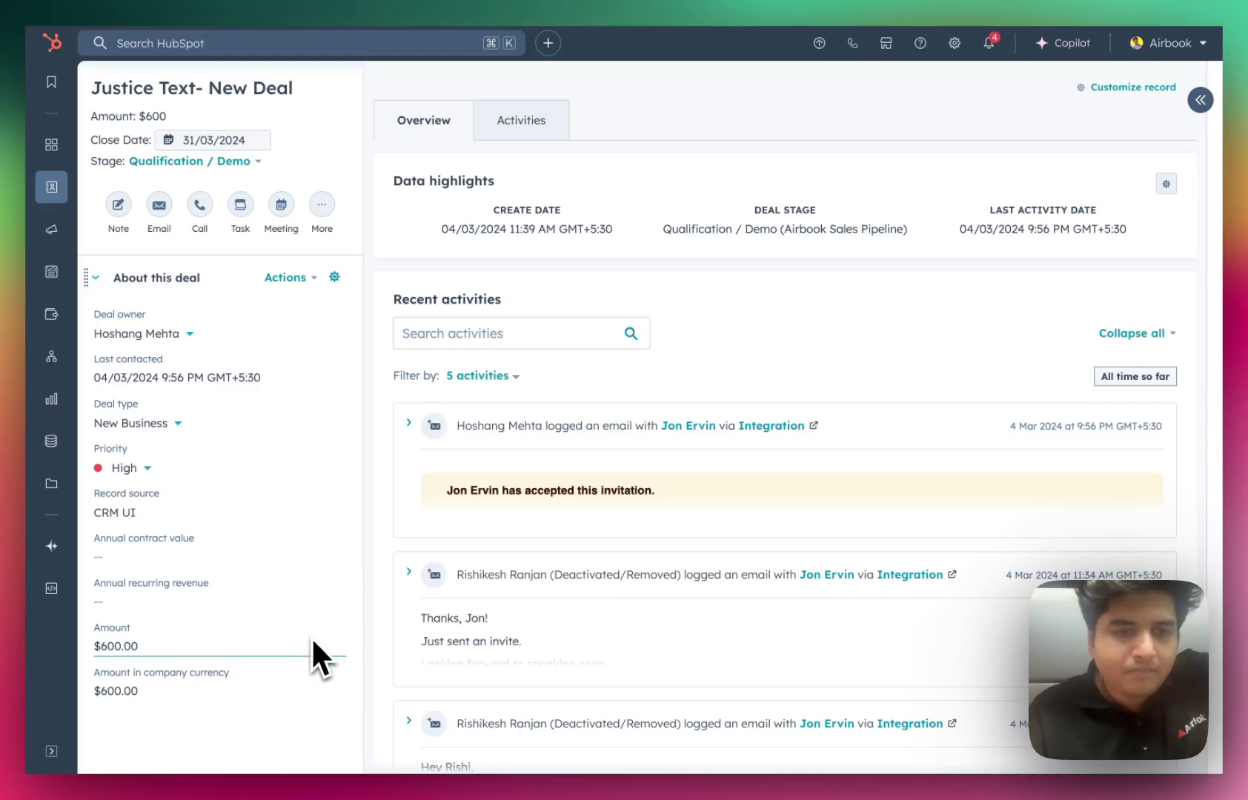
key(super+a)
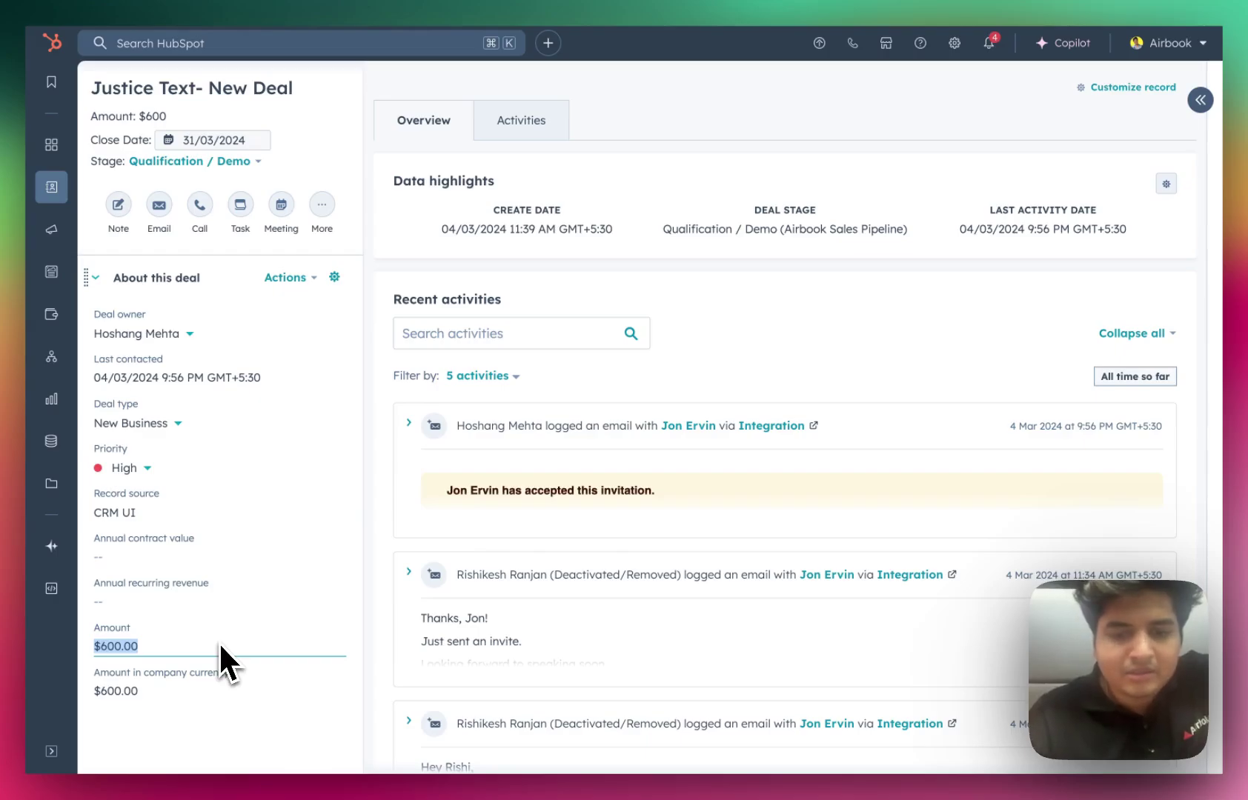
text(500)
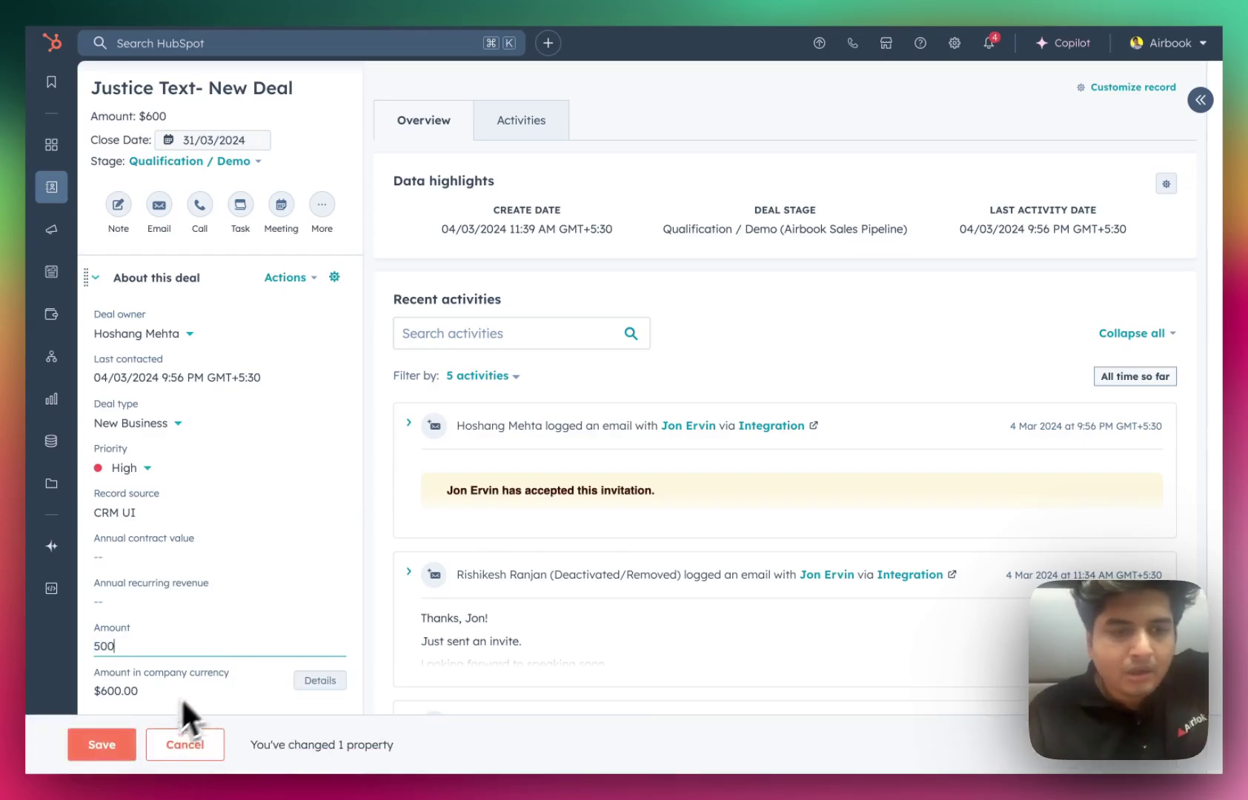
click(141, 743)
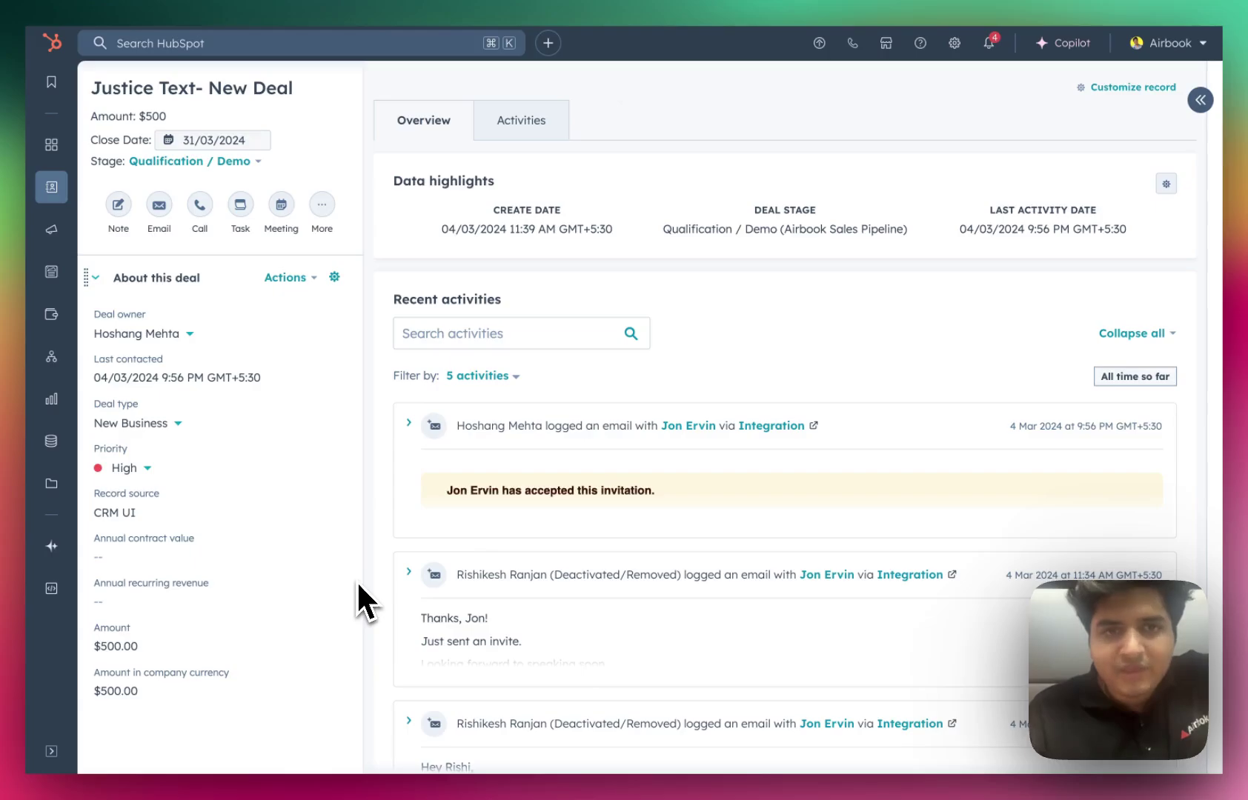
Return to the Airbook notebook and name the snapshot daily_deal_snapshot.
mouse_move(29, 578)
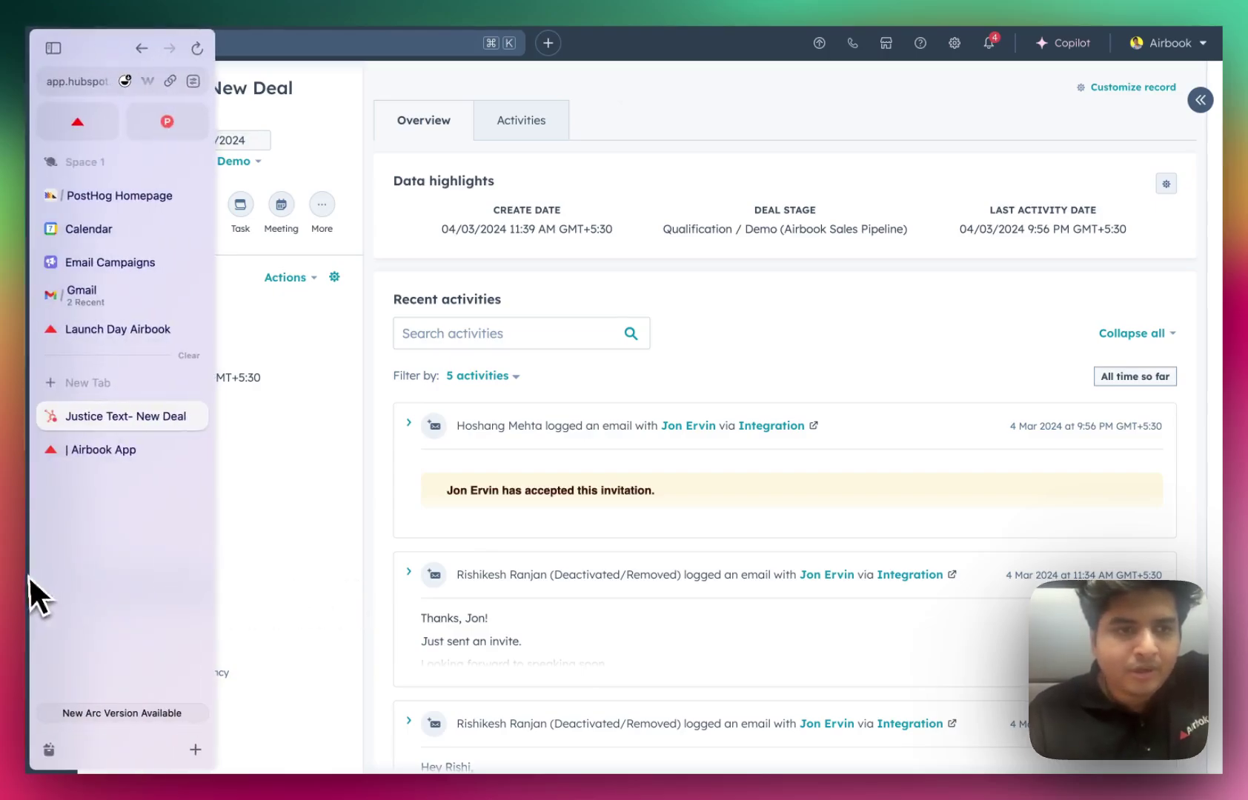
click(137, 451)
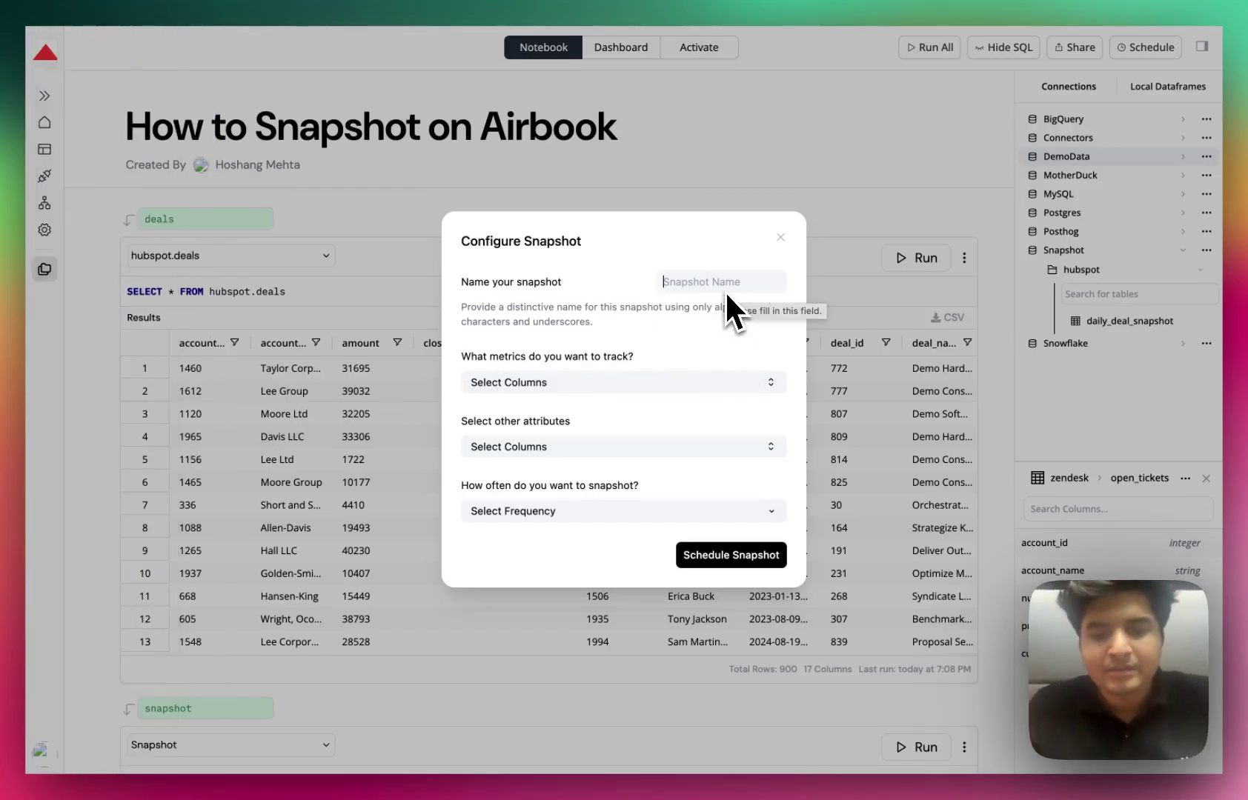
text(daily_deal)
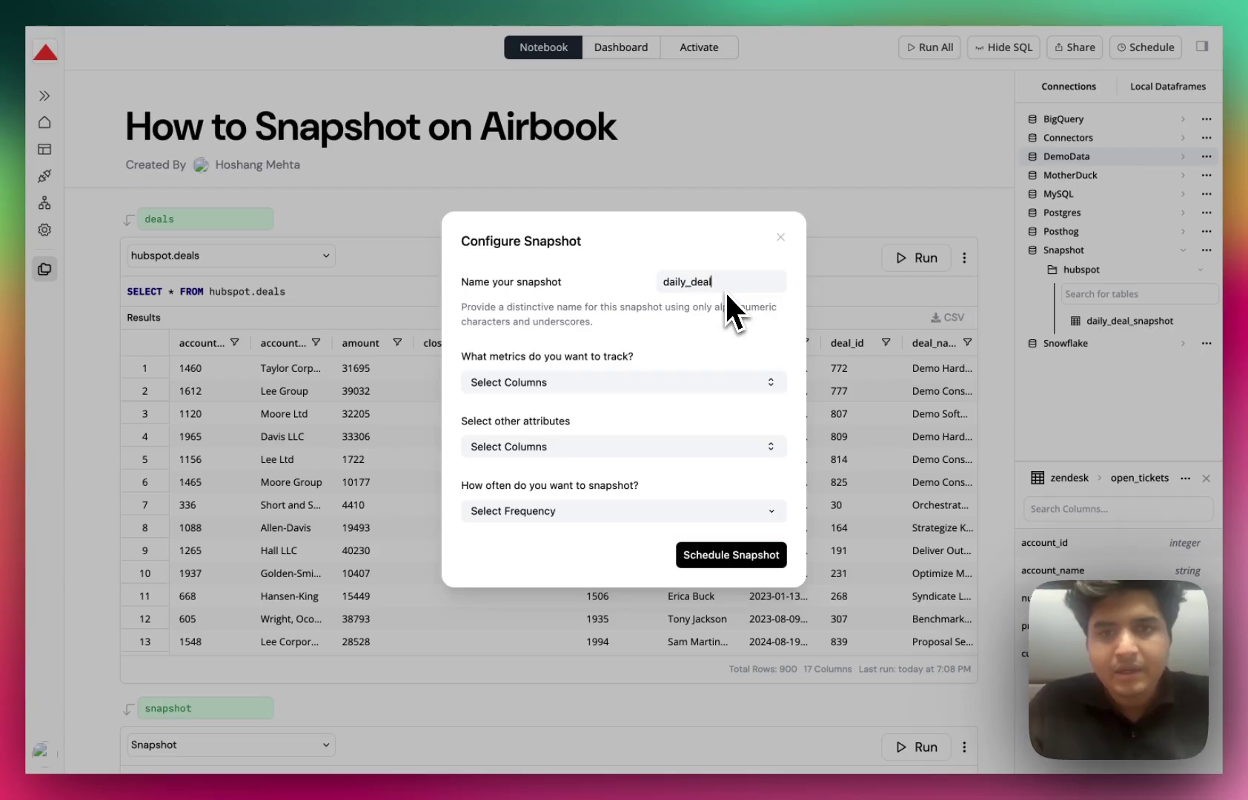
text(_snapshot)
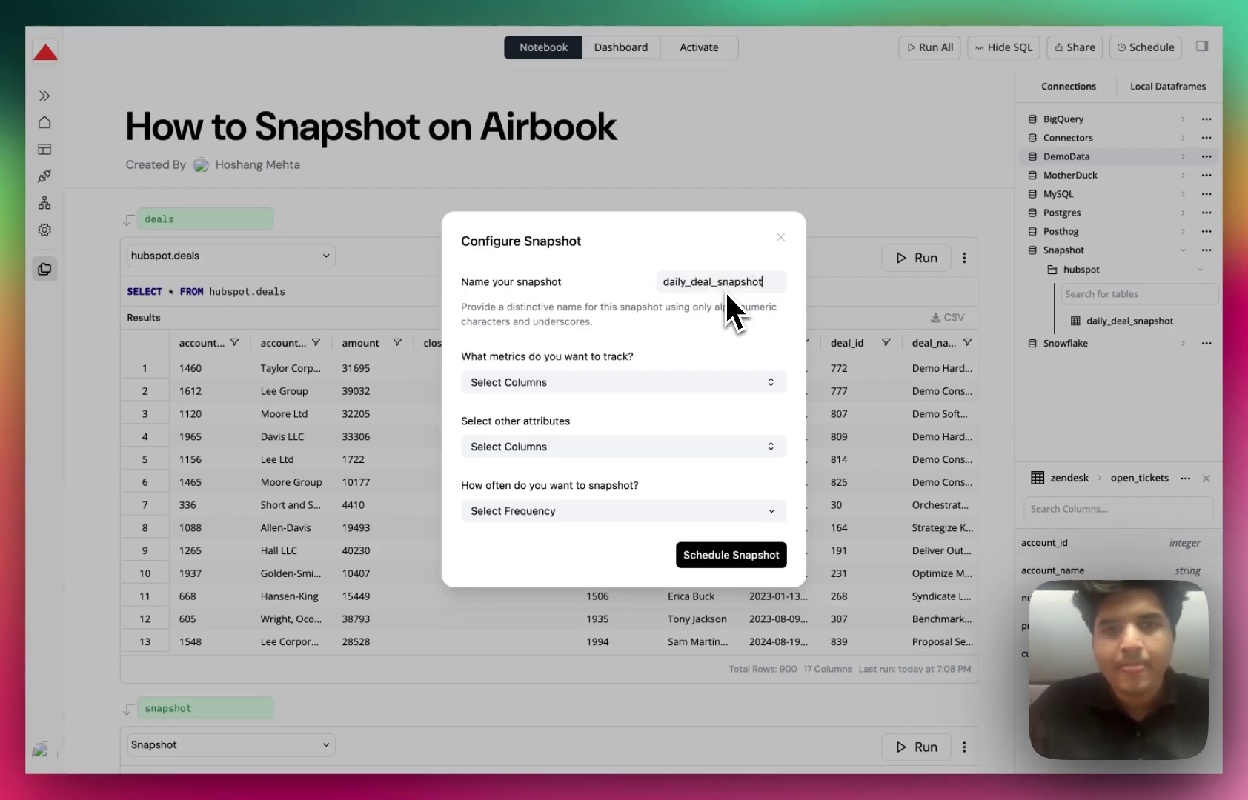
Choose amount as the metric to track in the snapshot.
click(709, 382)
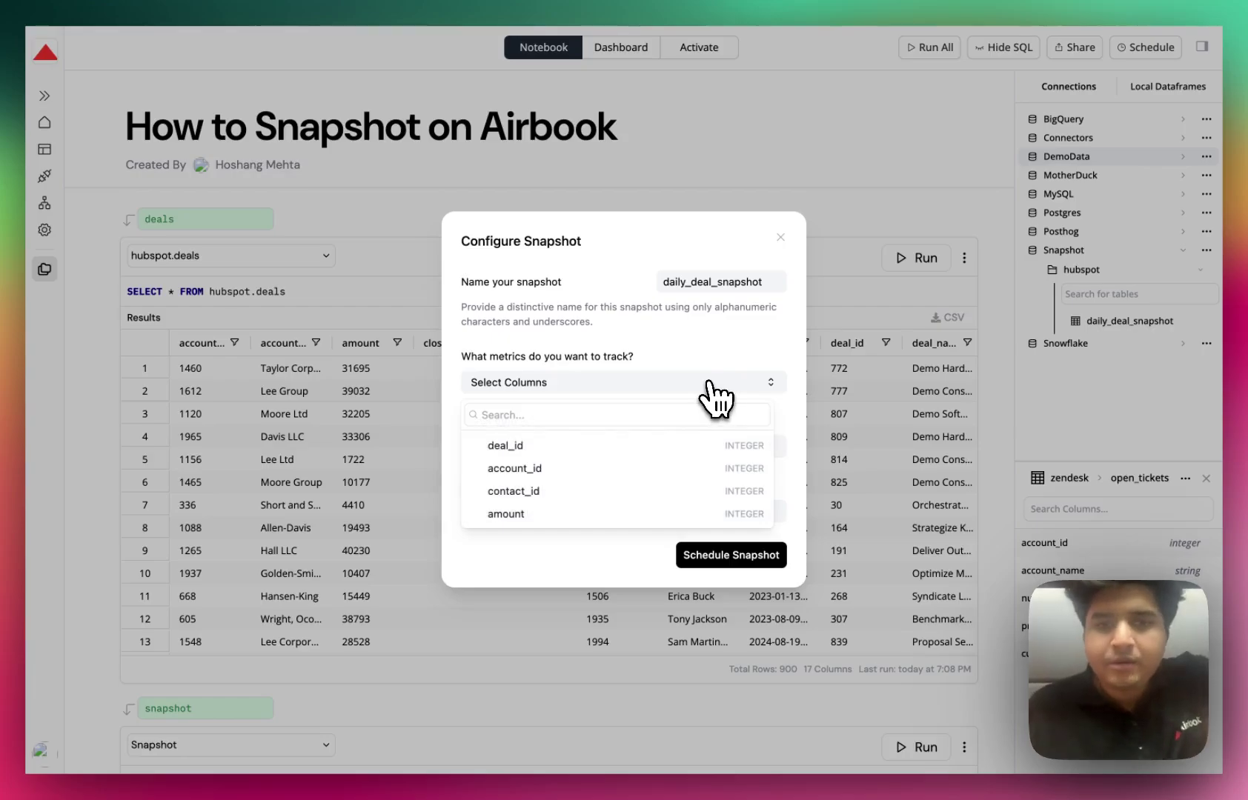
click(620, 520)
click(624, 348)
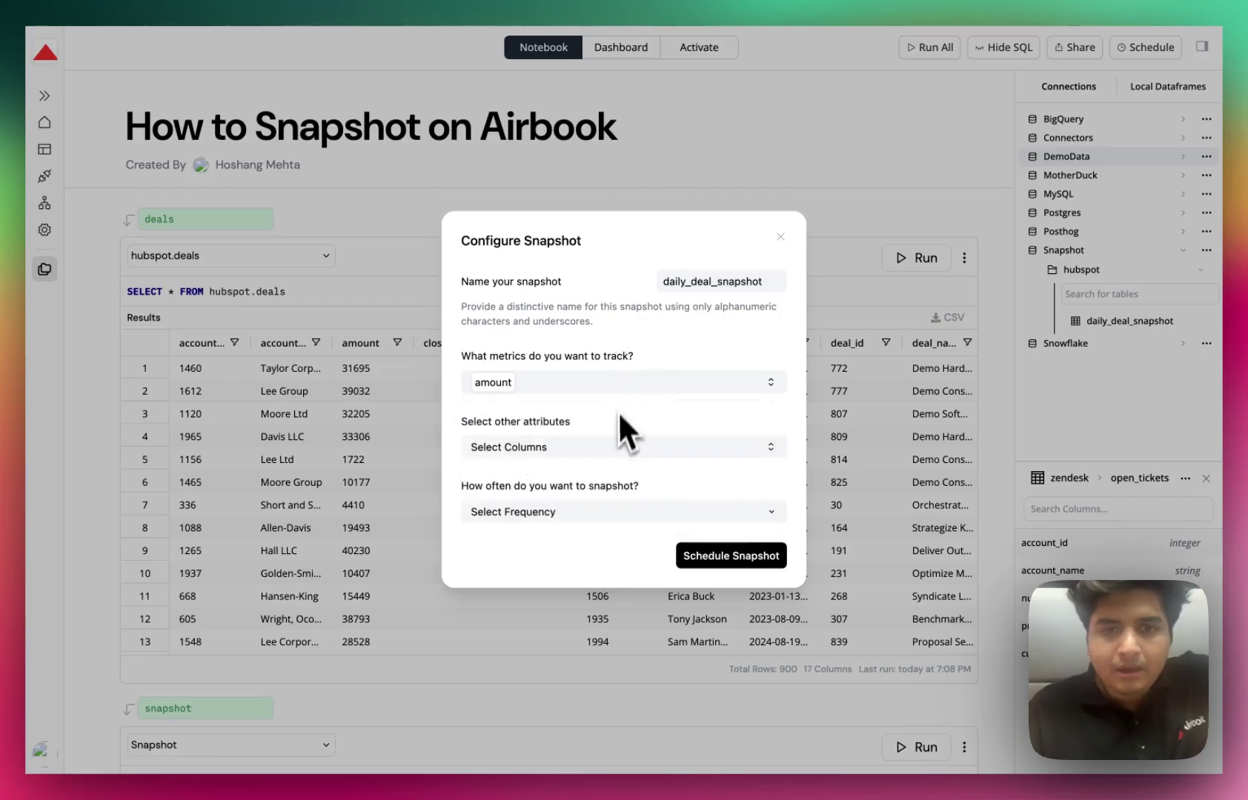
Add deal_name, account_id, contact_id and deal_stage as other attributes of the snapshot.
click(619, 448)
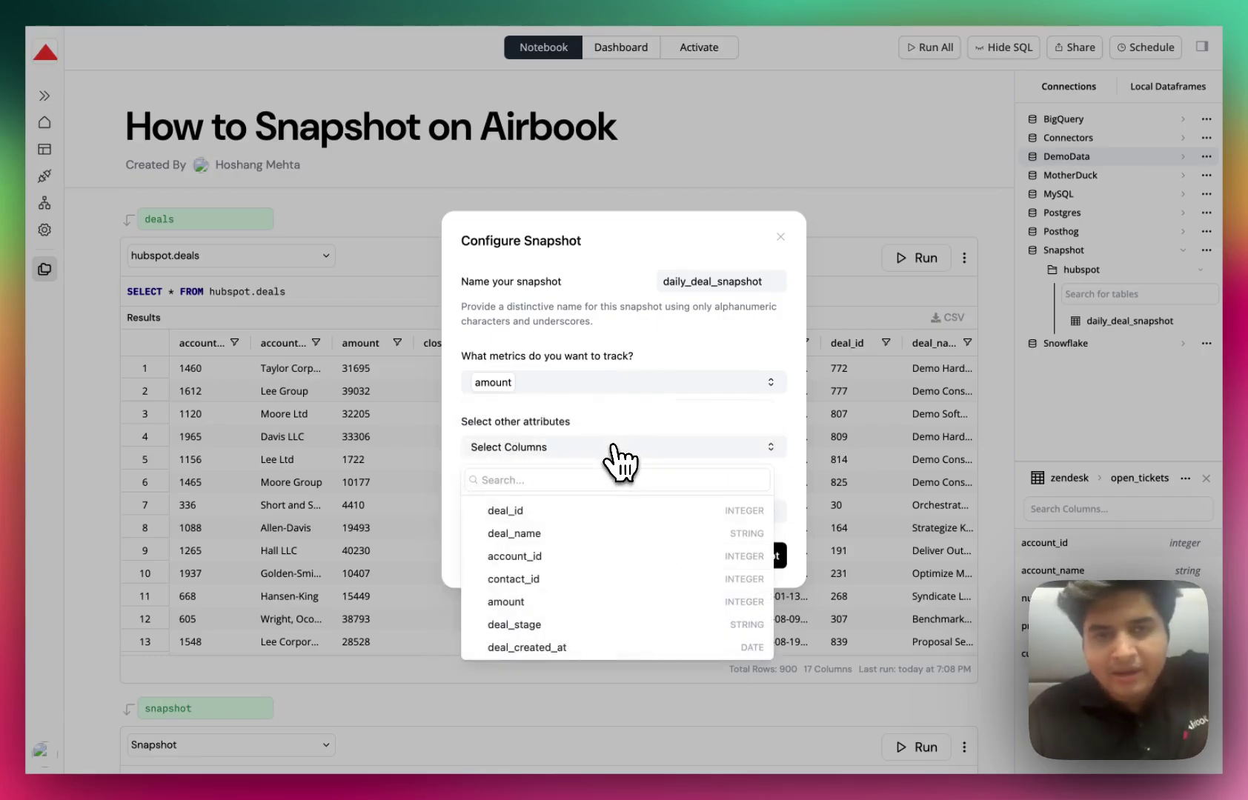
click(600, 534)
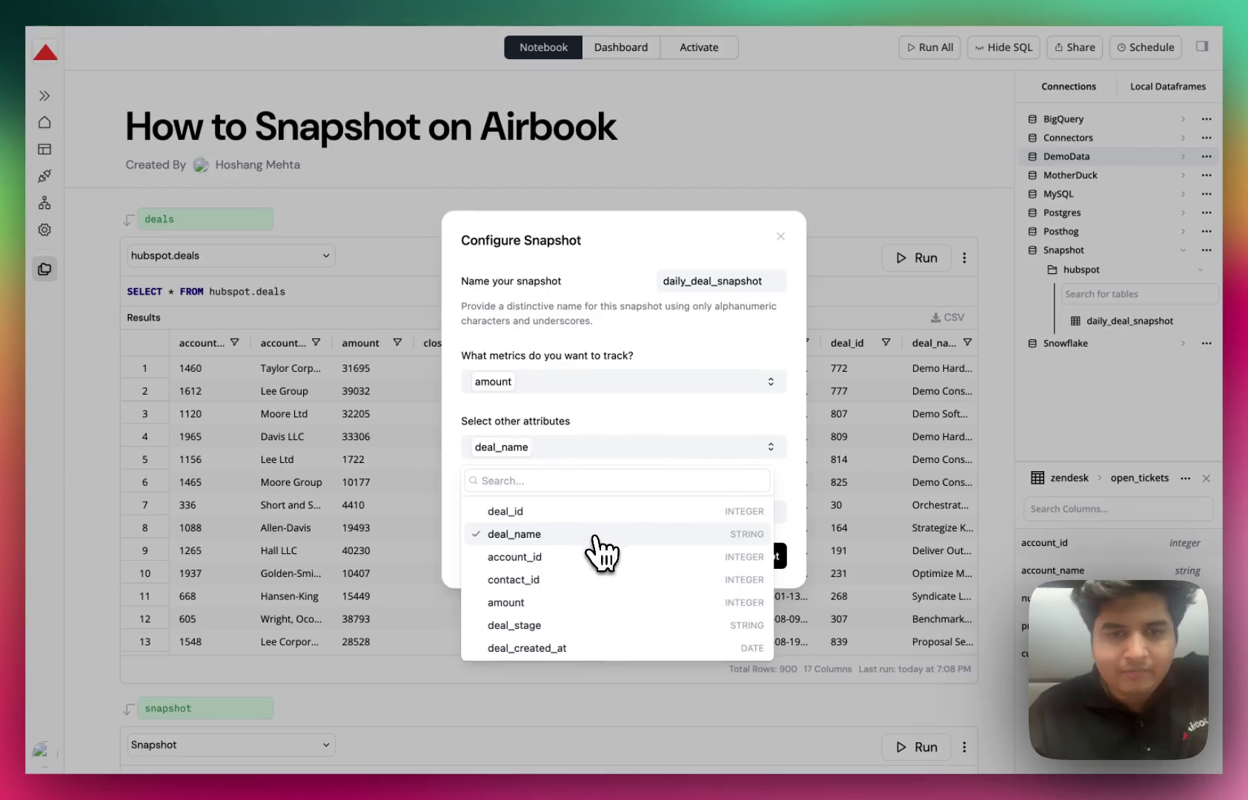
click(600, 557)
click(596, 580)
scroll(594, 585, down, 2)
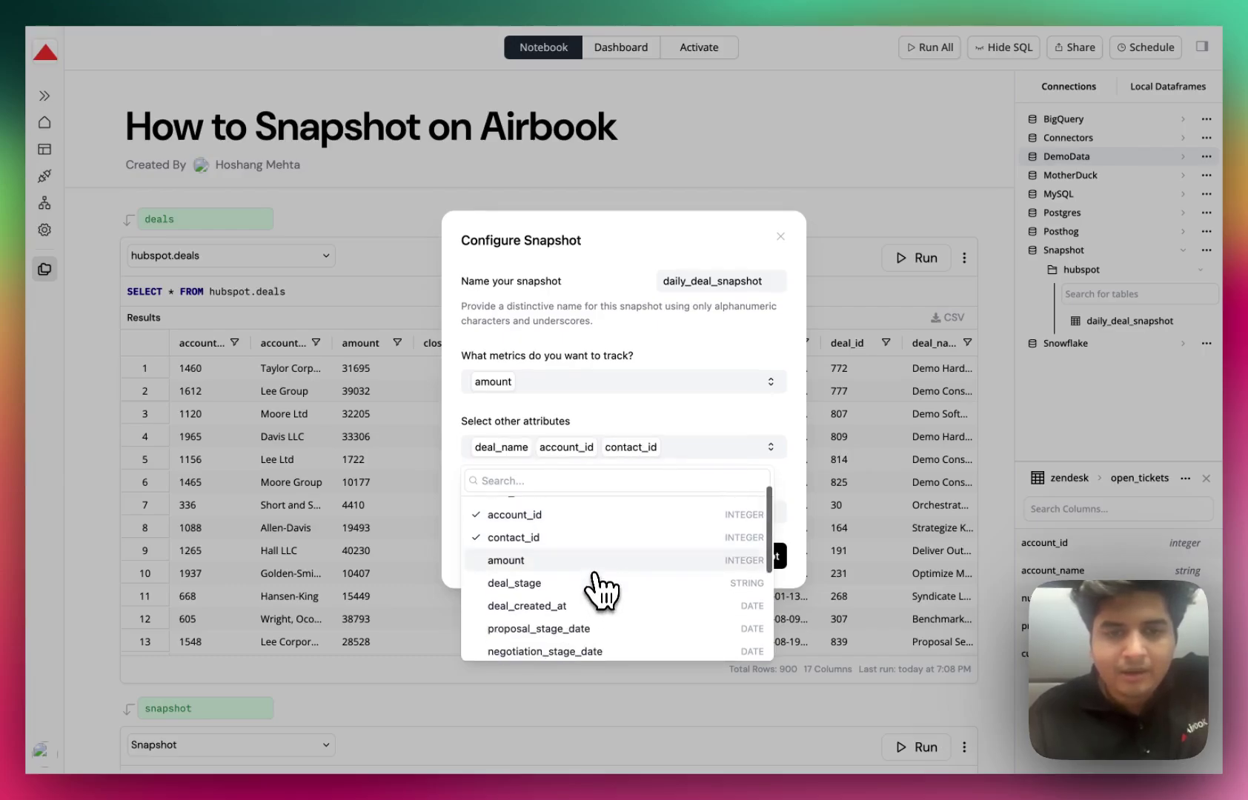
click(594, 583)
Add contact_name, sales_rep and account_name to the snapshot's other attributes, leaving closed_lost_reason unselected.
scroll(594, 585, down, 1)
scroll(591, 585, down, 5)
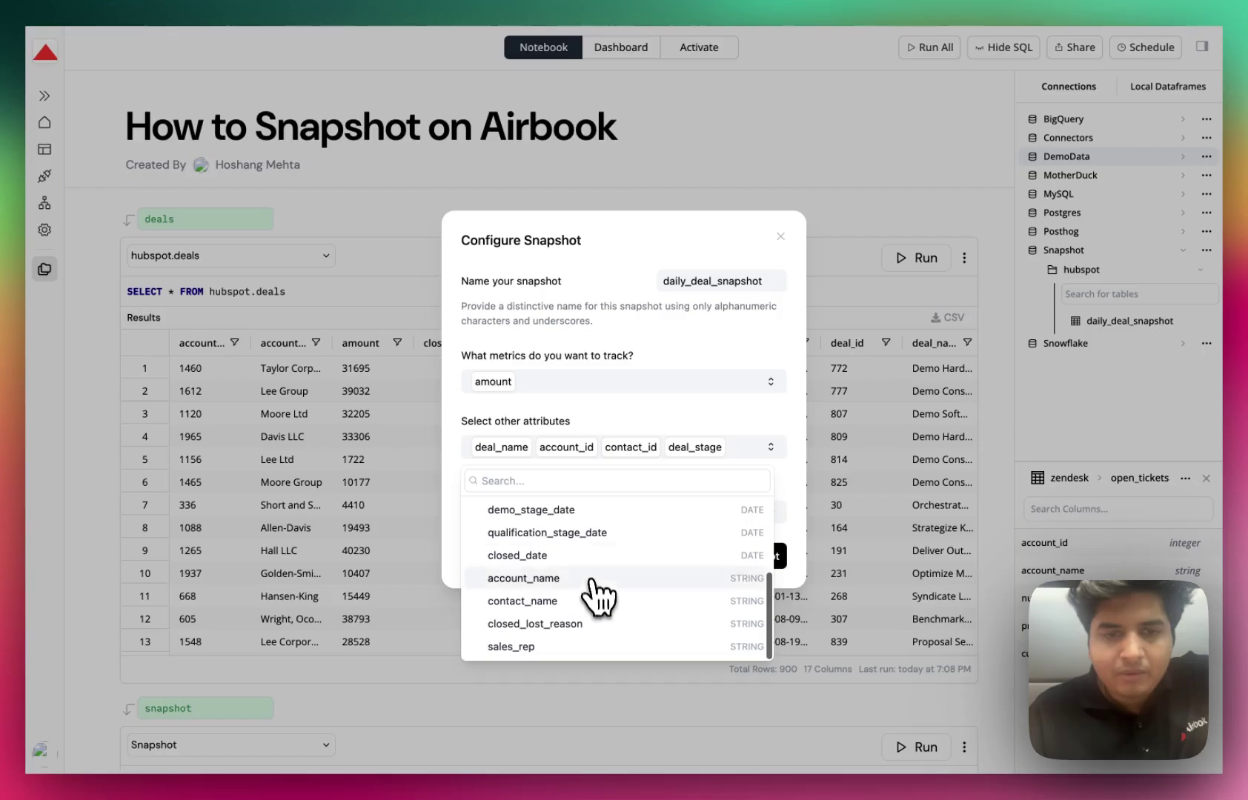
click(582, 602)
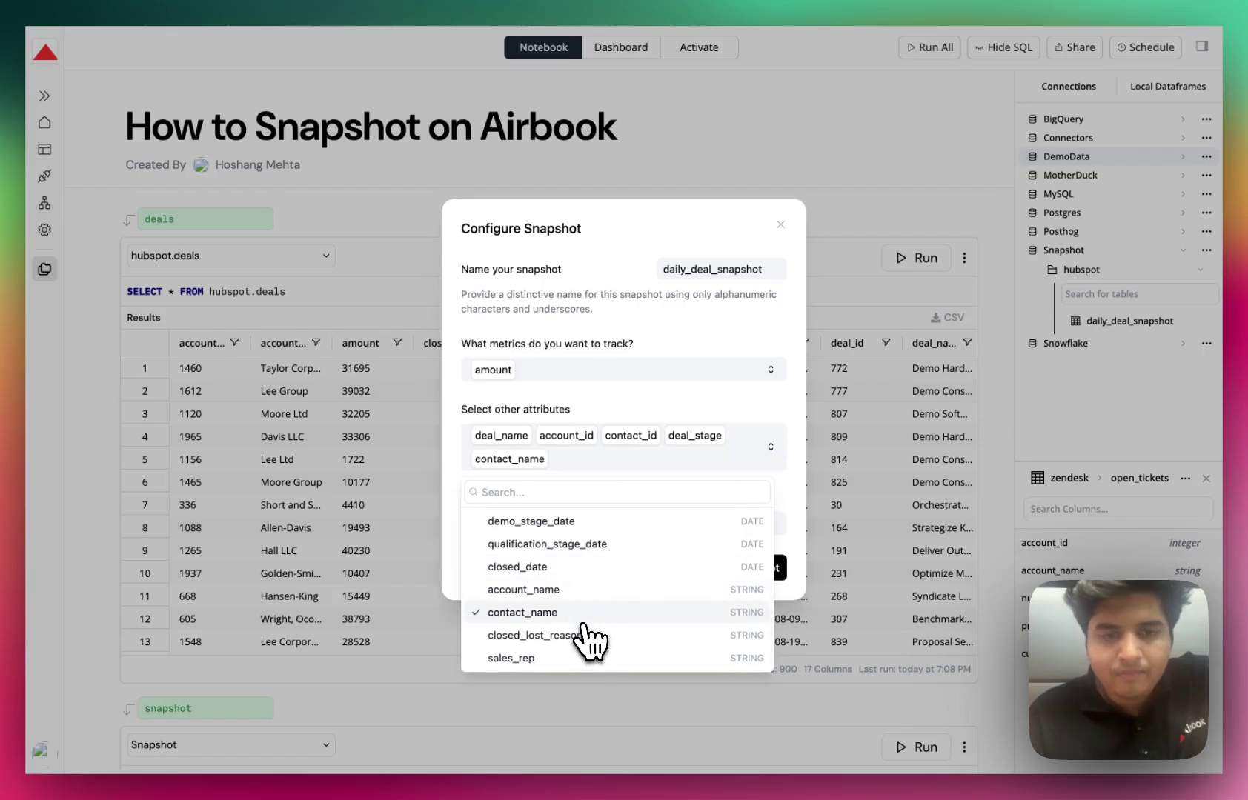
click(583, 636)
click(589, 636)
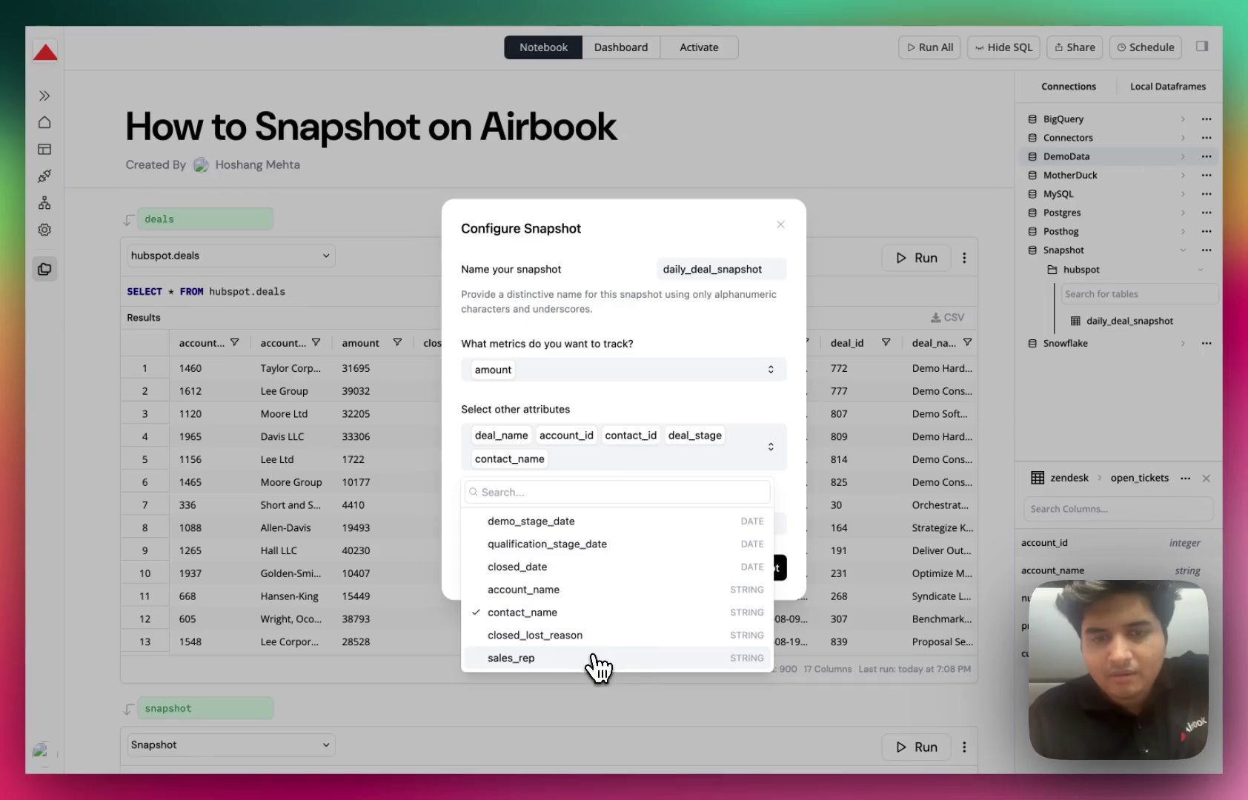
click(592, 658)
click(586, 598)
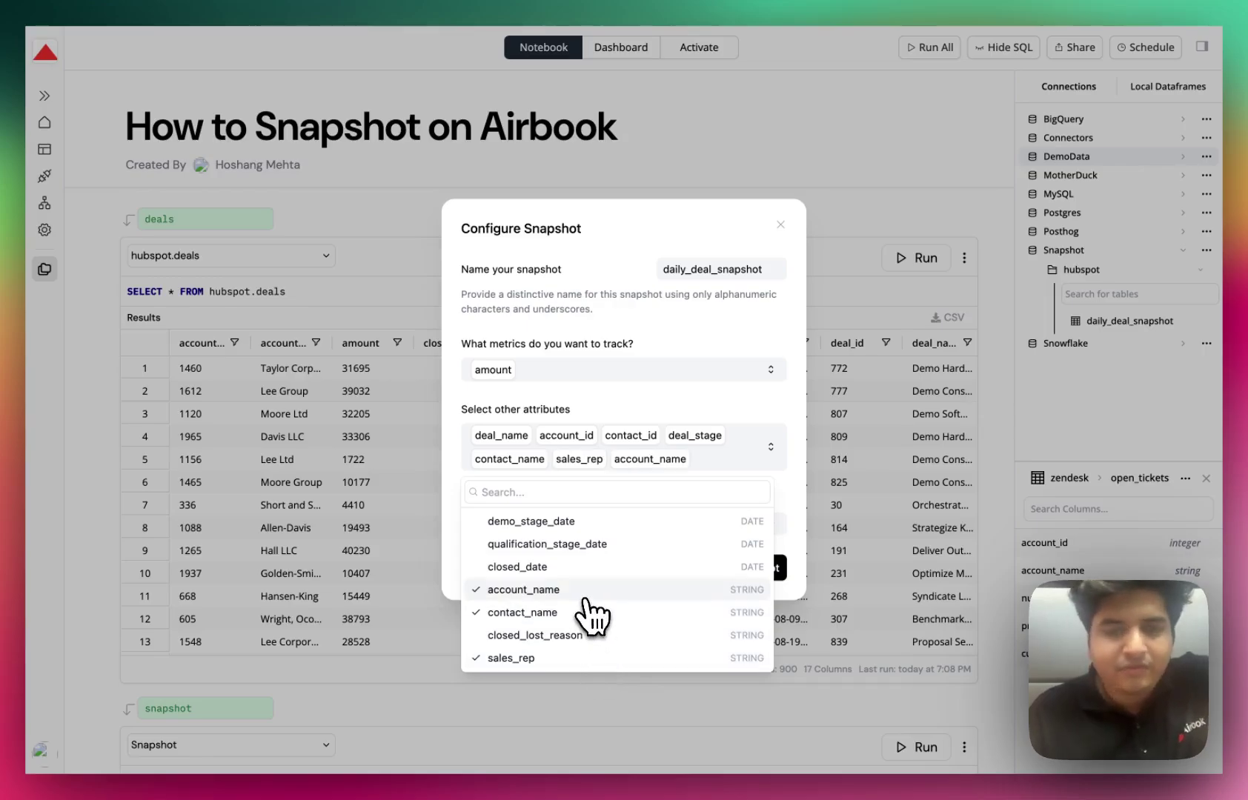
click(569, 404)
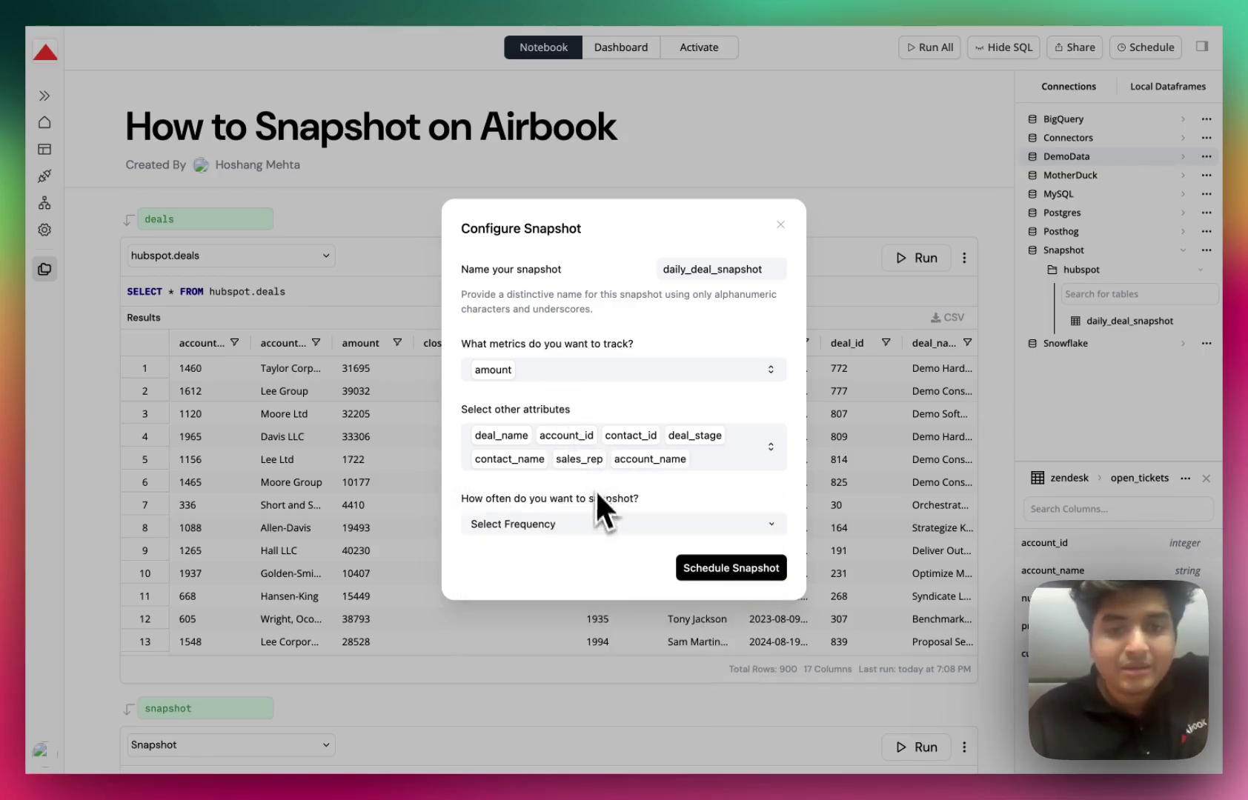
Set the snapshot frequency to Daily and schedule the snapshot.
click(589, 529)
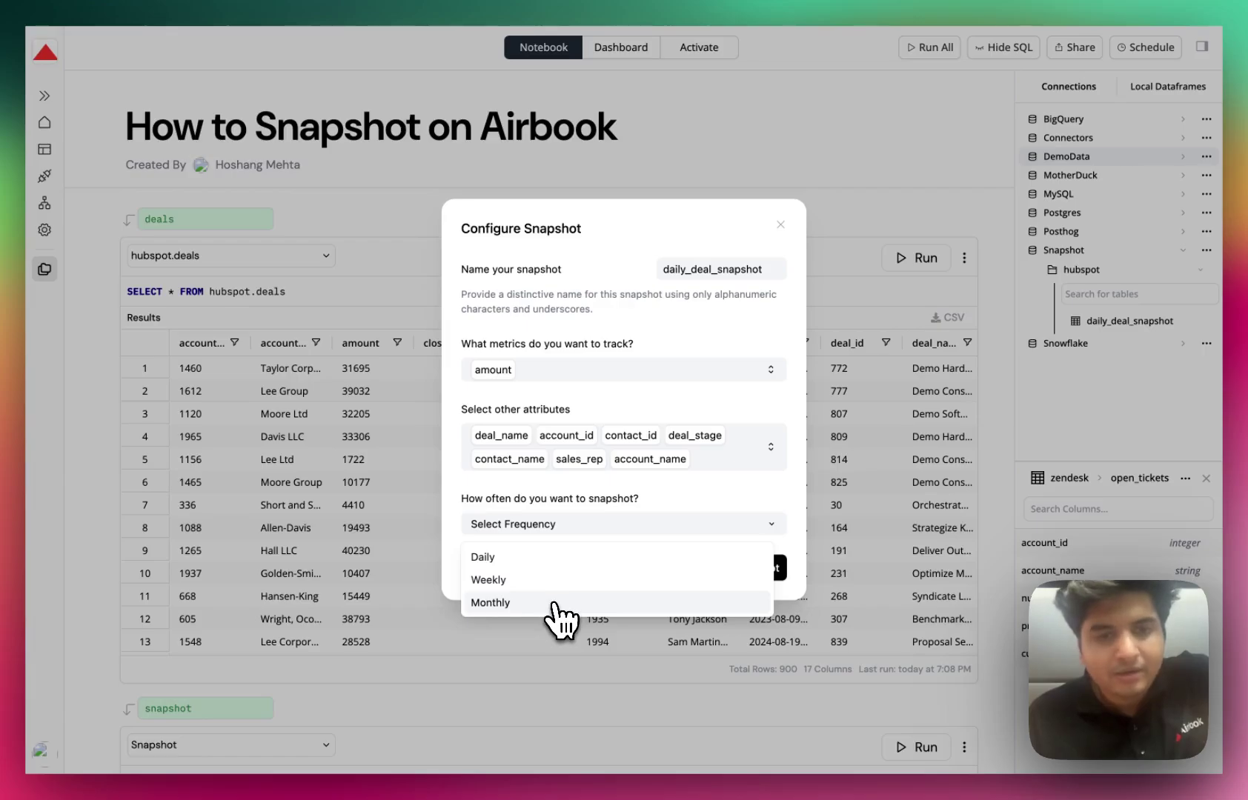
click(538, 560)
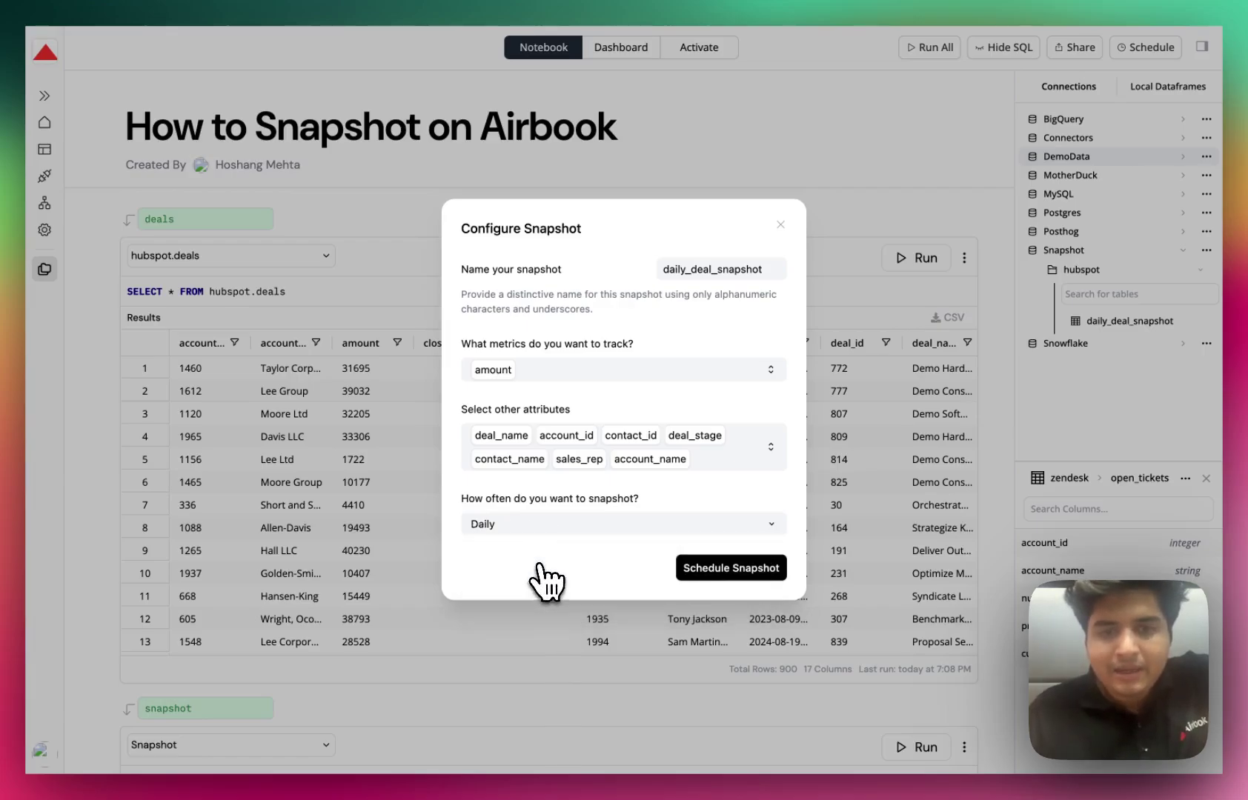
click(700, 568)
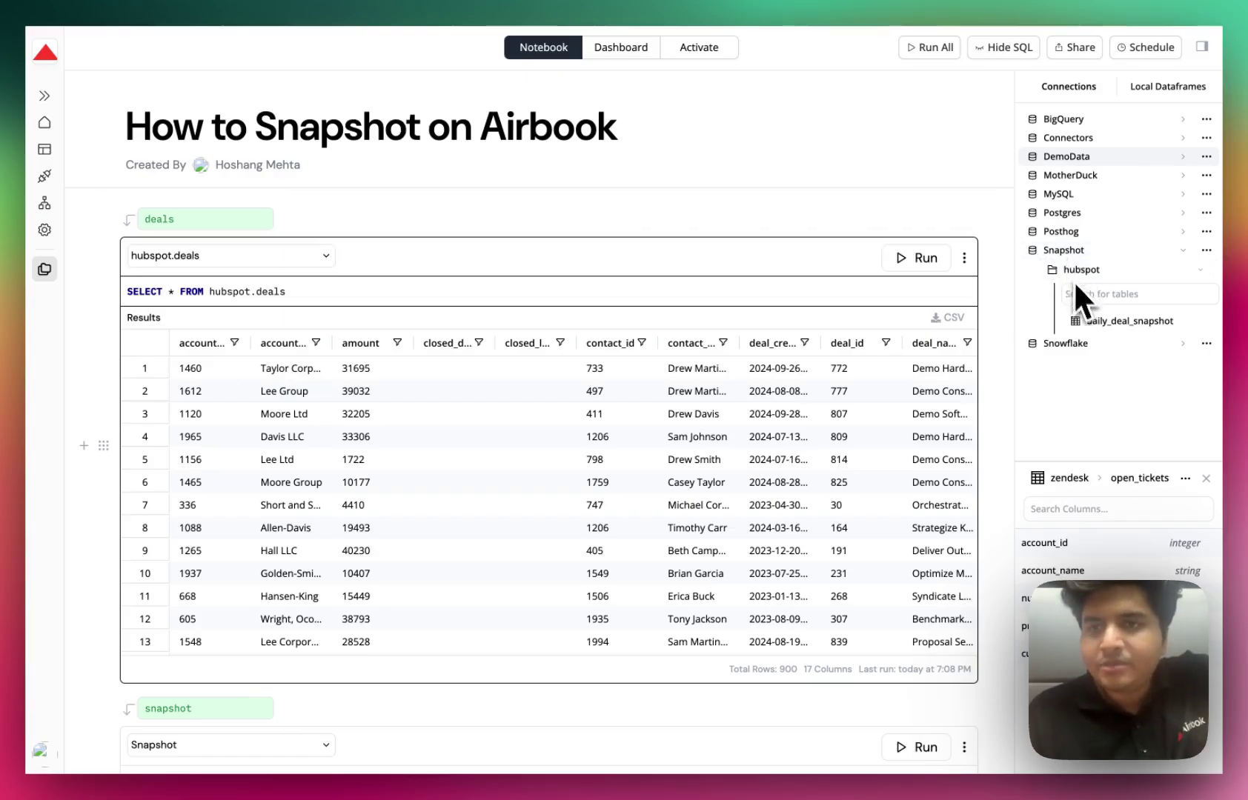
Query the daily_deal_snapshot table and review the amount, change and execution timestamp columns in the snapshot results.
mouse_move(1096, 324)
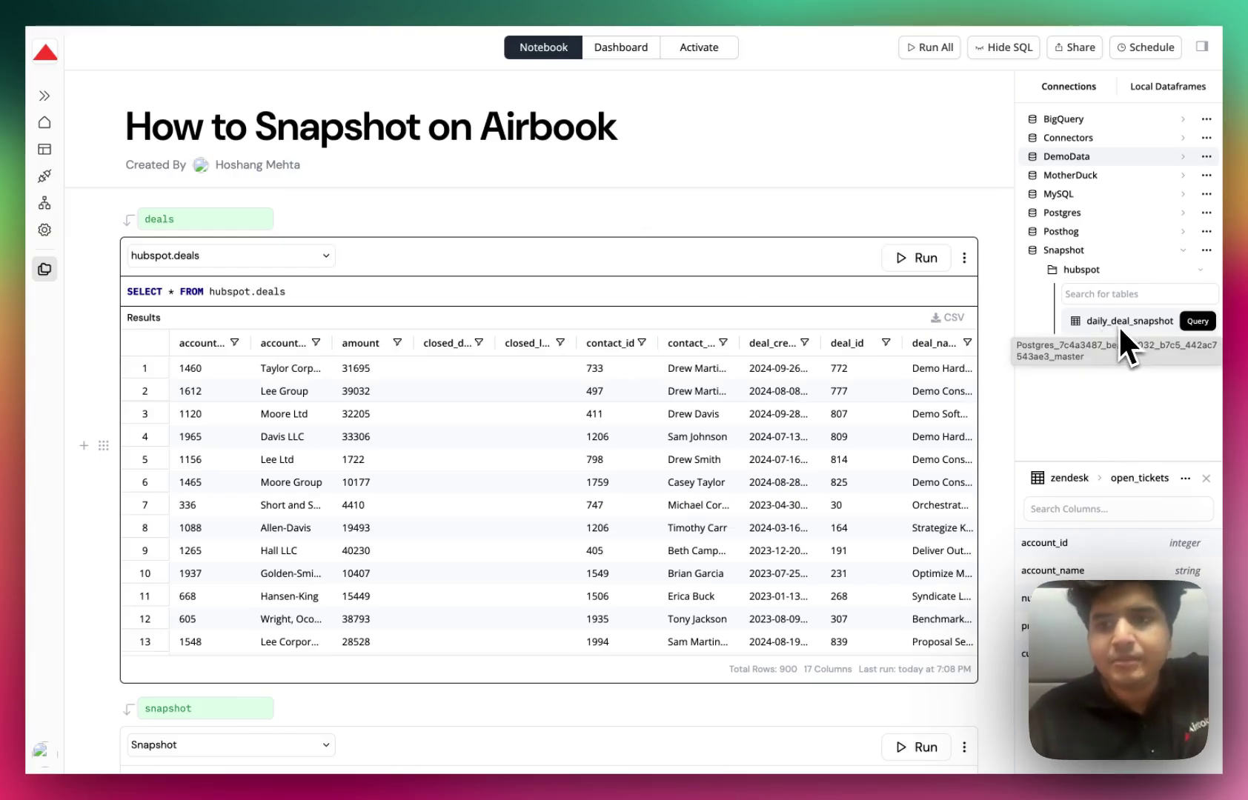
click(1195, 322)
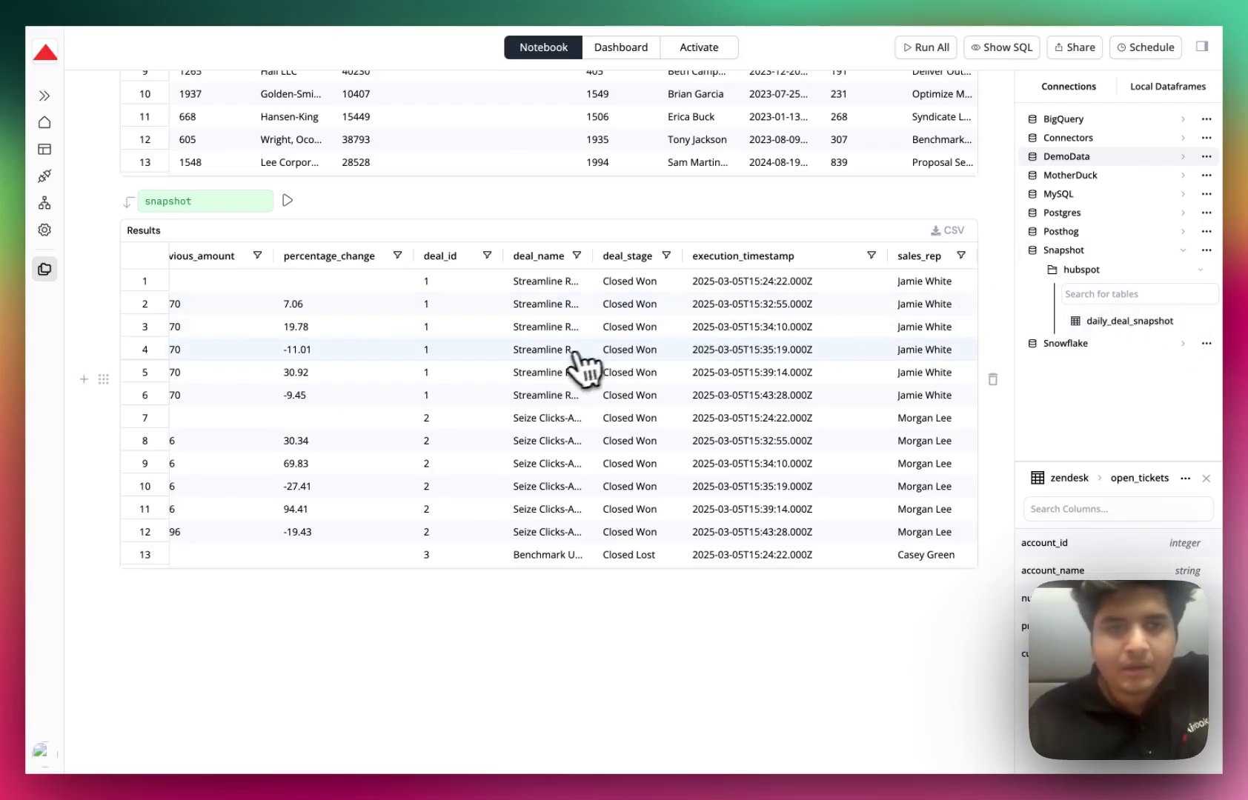
scroll(581, 367, left, 5)
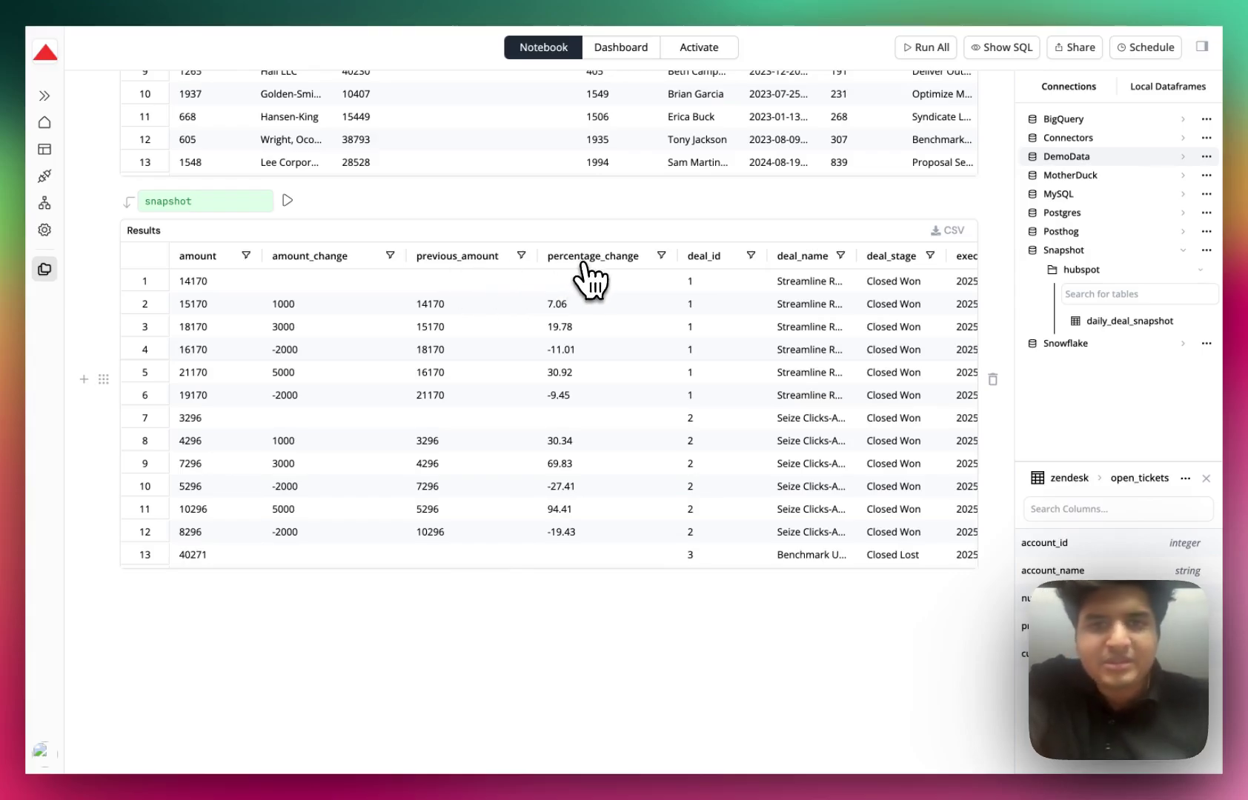
scroll(615, 304, right, 5)
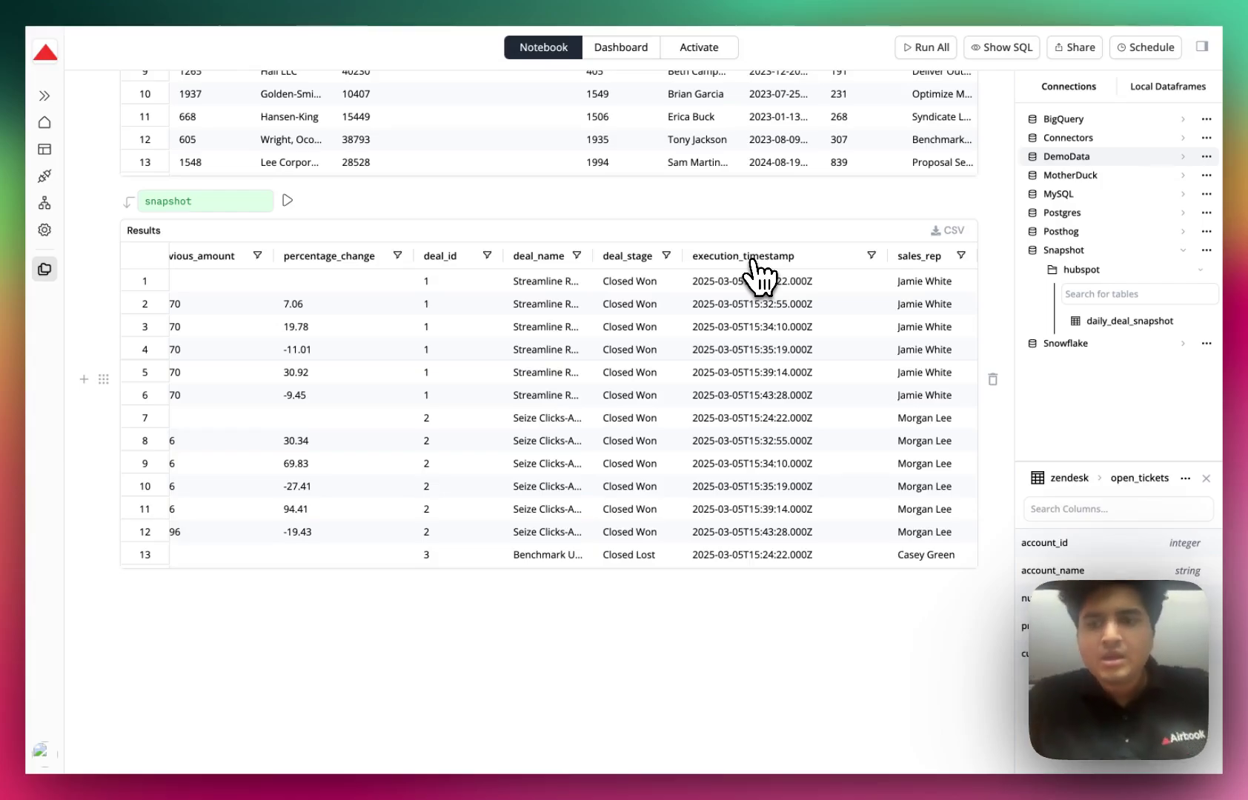
Insert a chart block below the snapshot results.
click(84, 379)
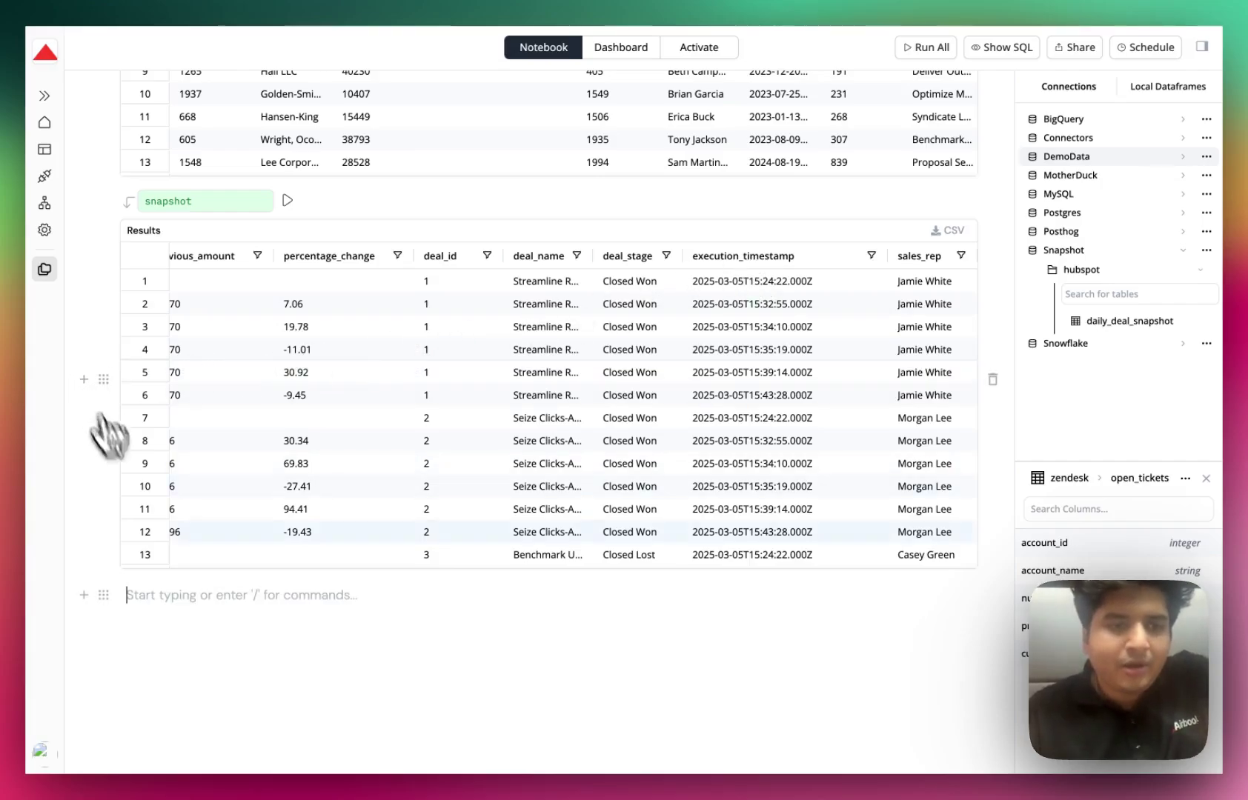
text(/)
scroll(122, 538, down, 3)
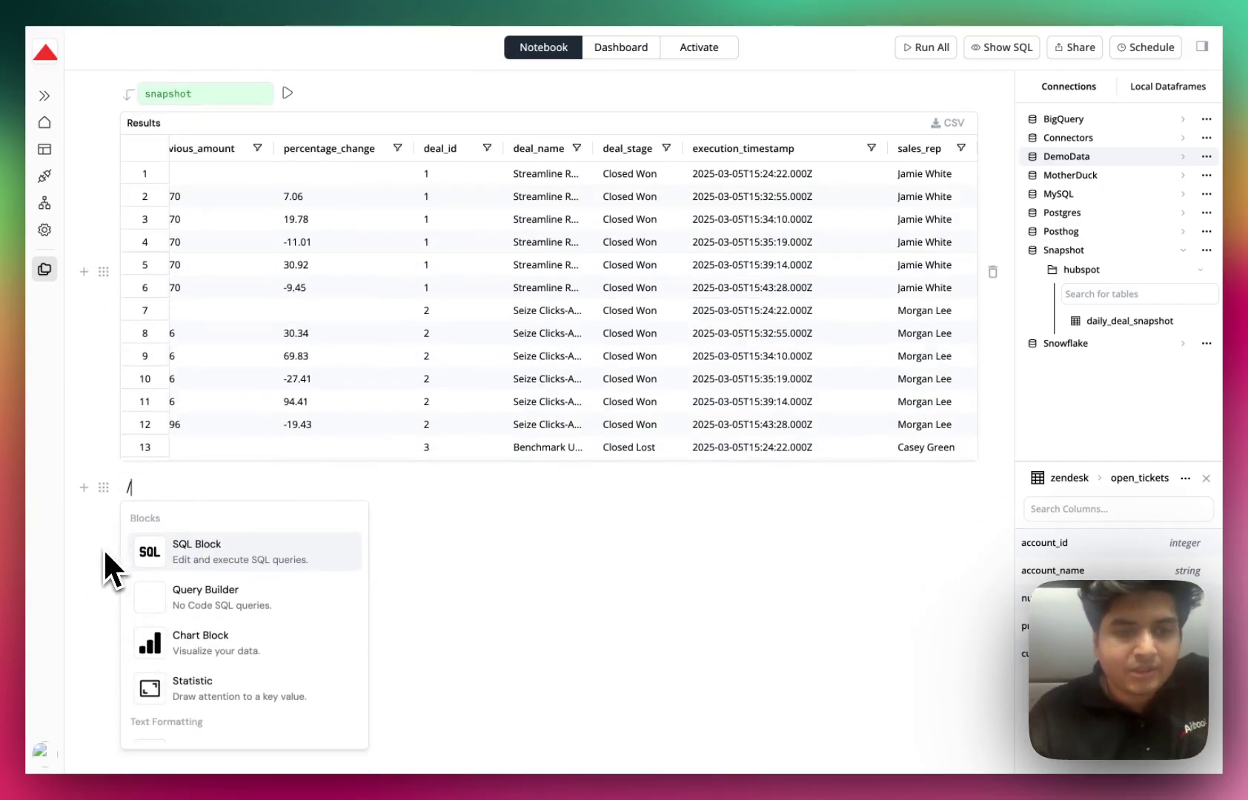
click(172, 643)
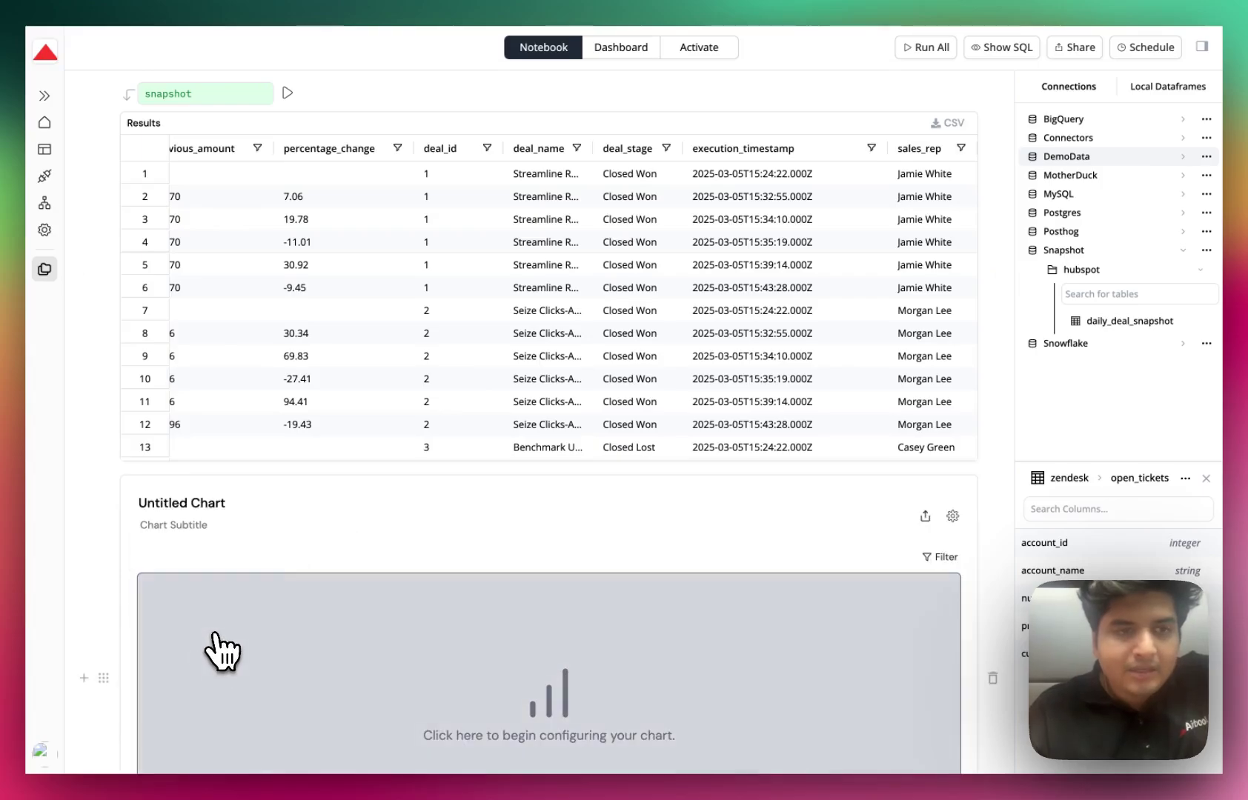
Configure the chart with the snapshot dataframe and execution_timestamp on the X-axis, with Timestamp set to False.
click(222, 655)
click(286, 127)
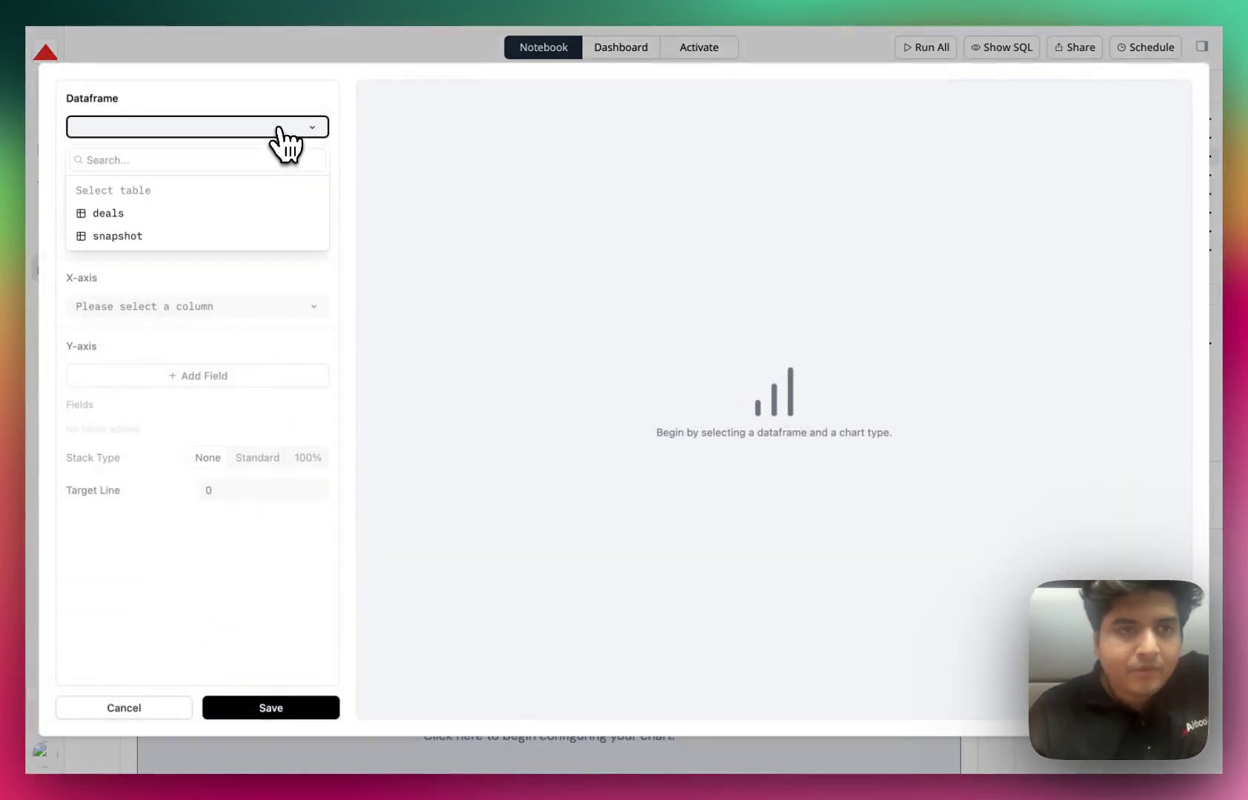
click(213, 235)
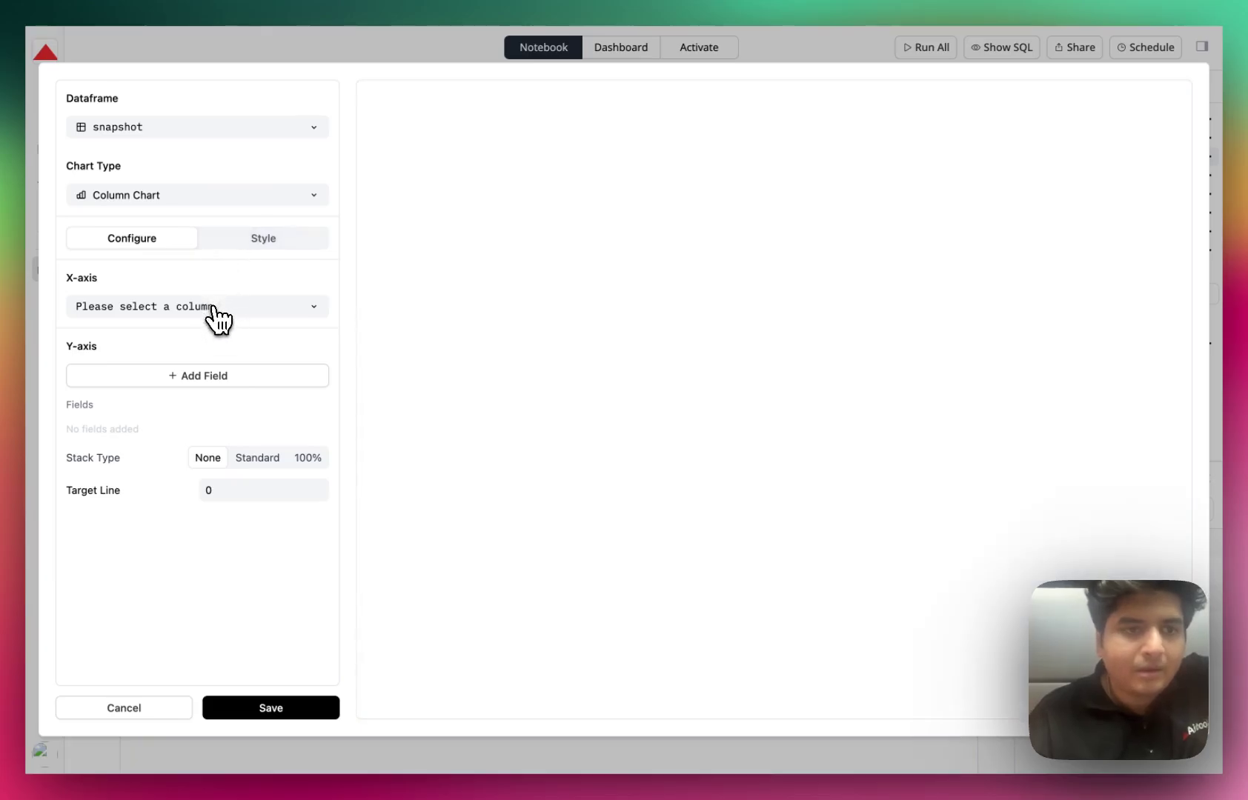
click(213, 306)
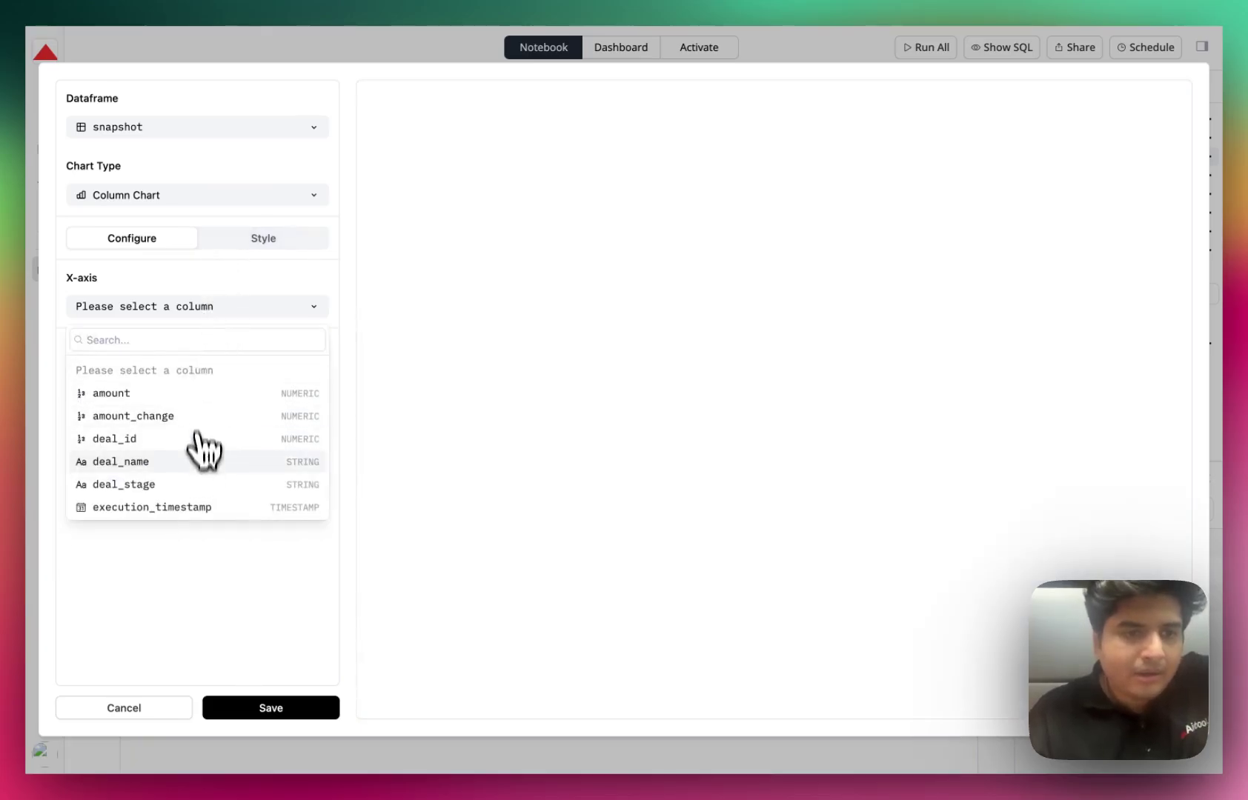
click(194, 508)
click(303, 341)
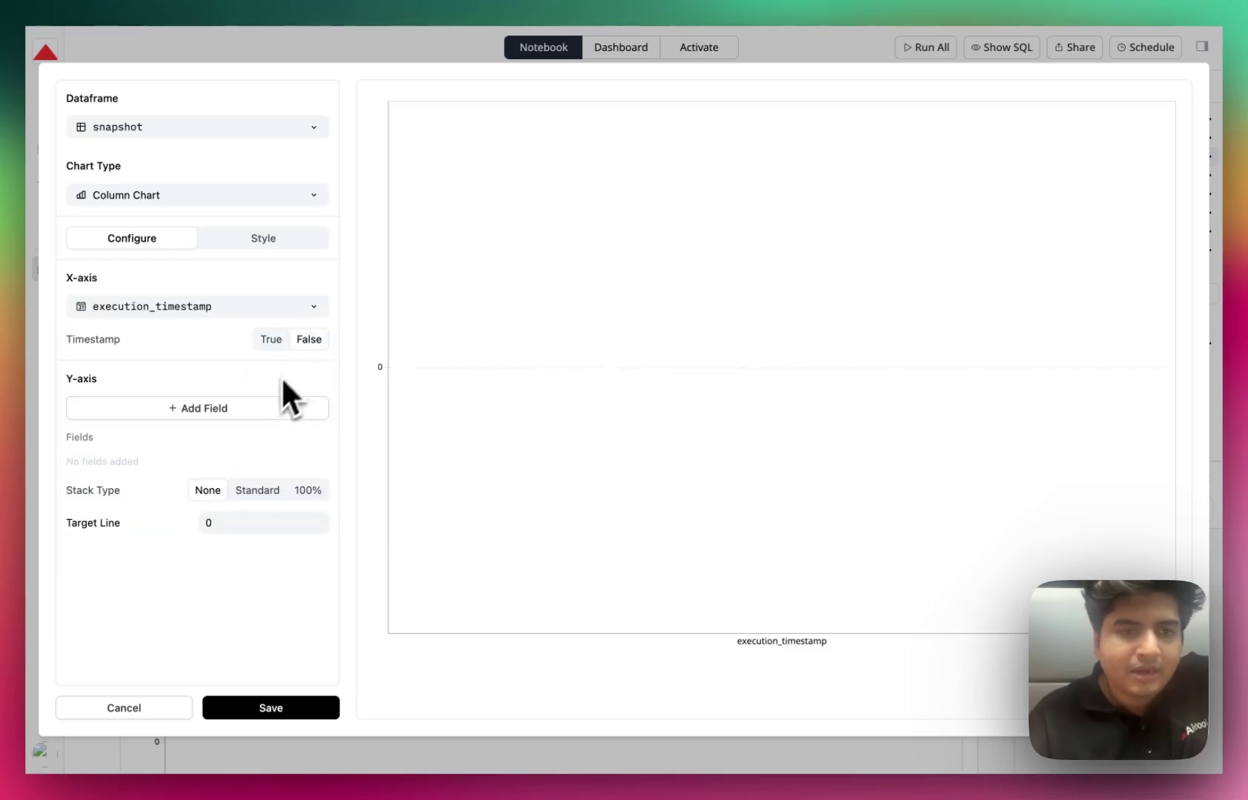
Add the amount and amount_change columns as Y-axis fields of the column chart.
click(255, 407)
click(251, 409)
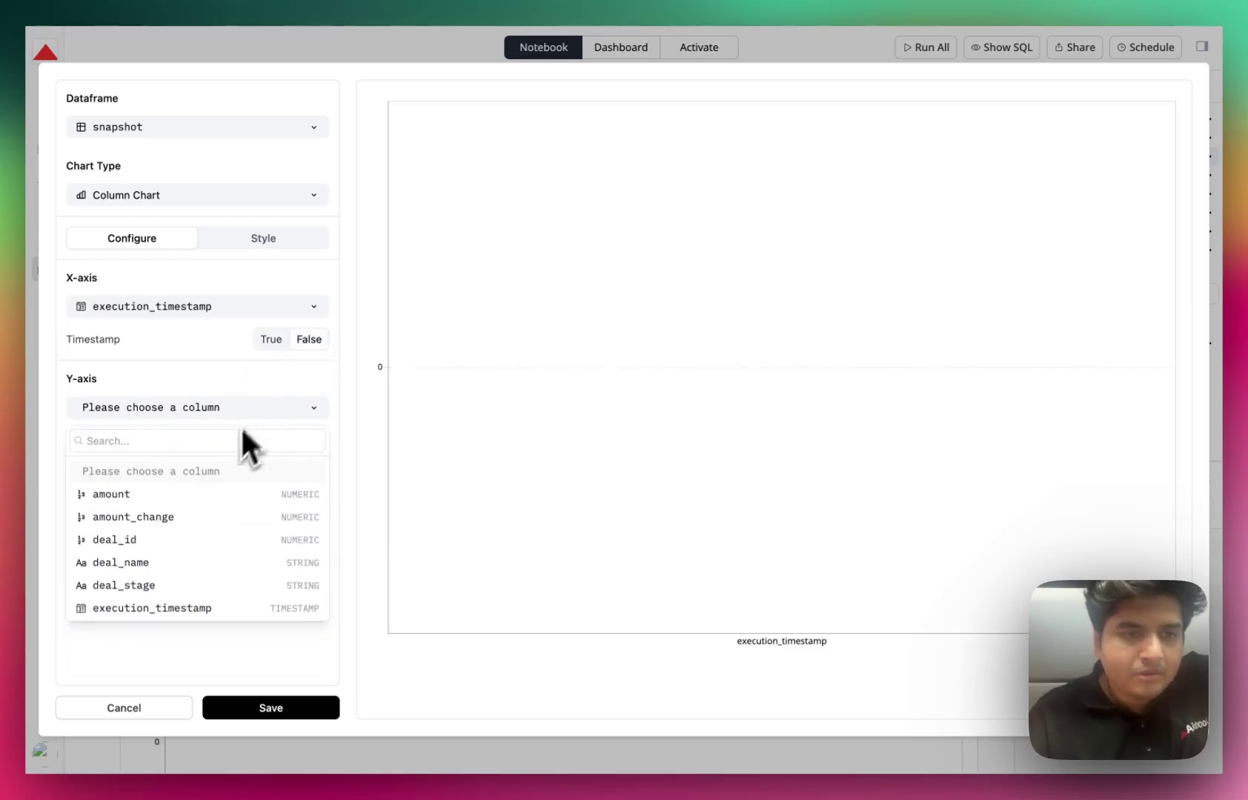
click(212, 494)
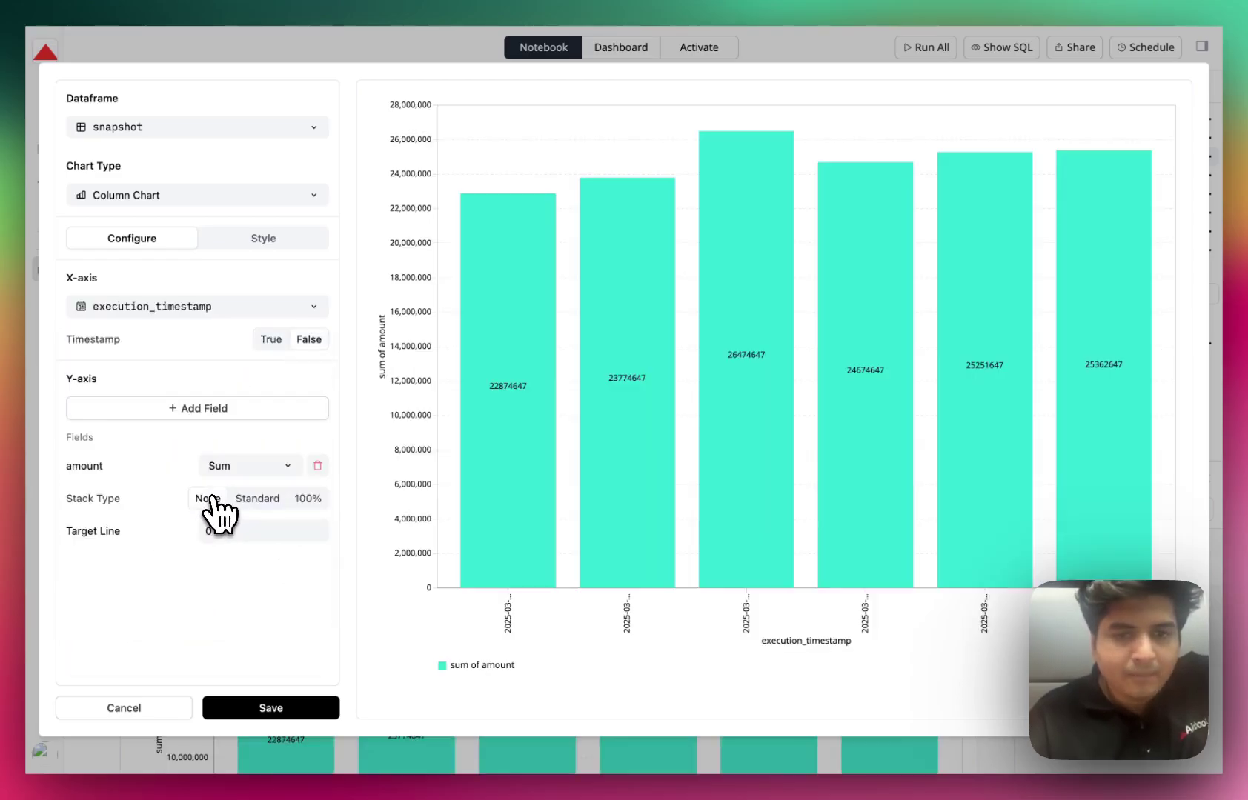
click(243, 409)
click(240, 409)
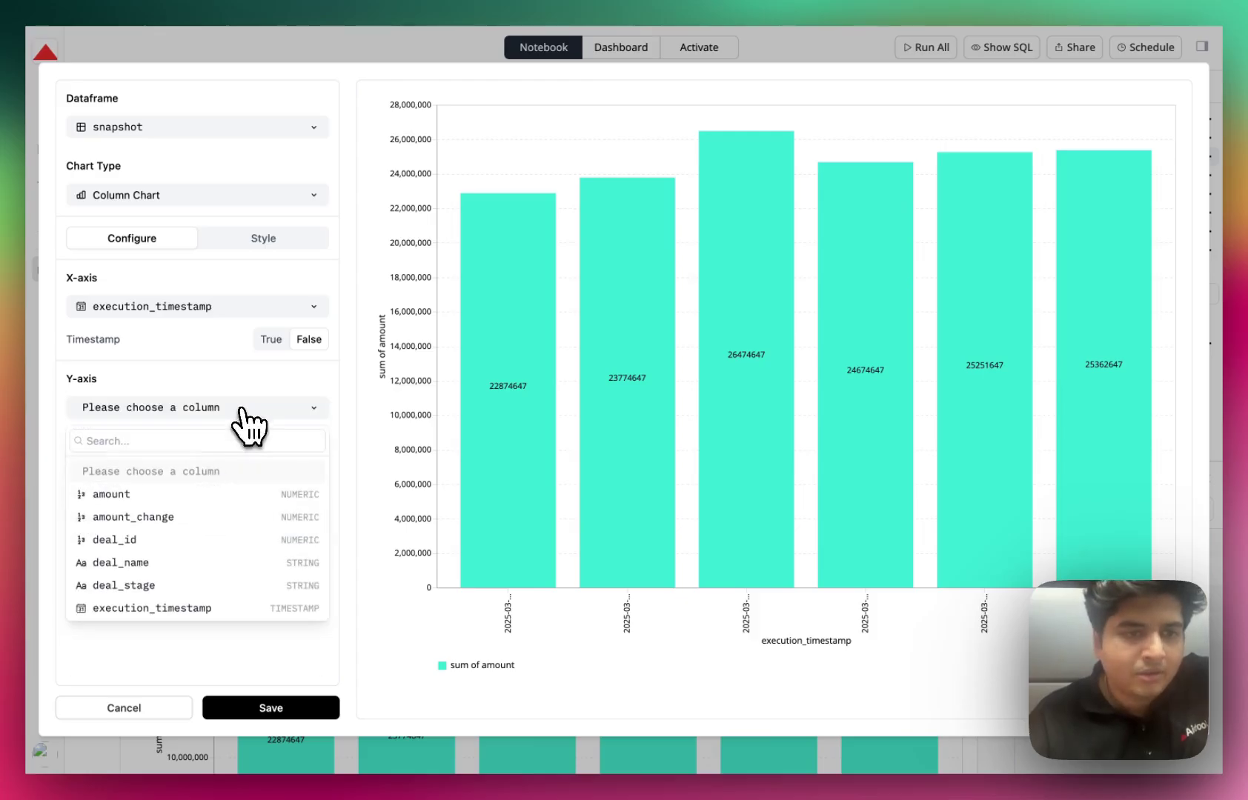
click(222, 516)
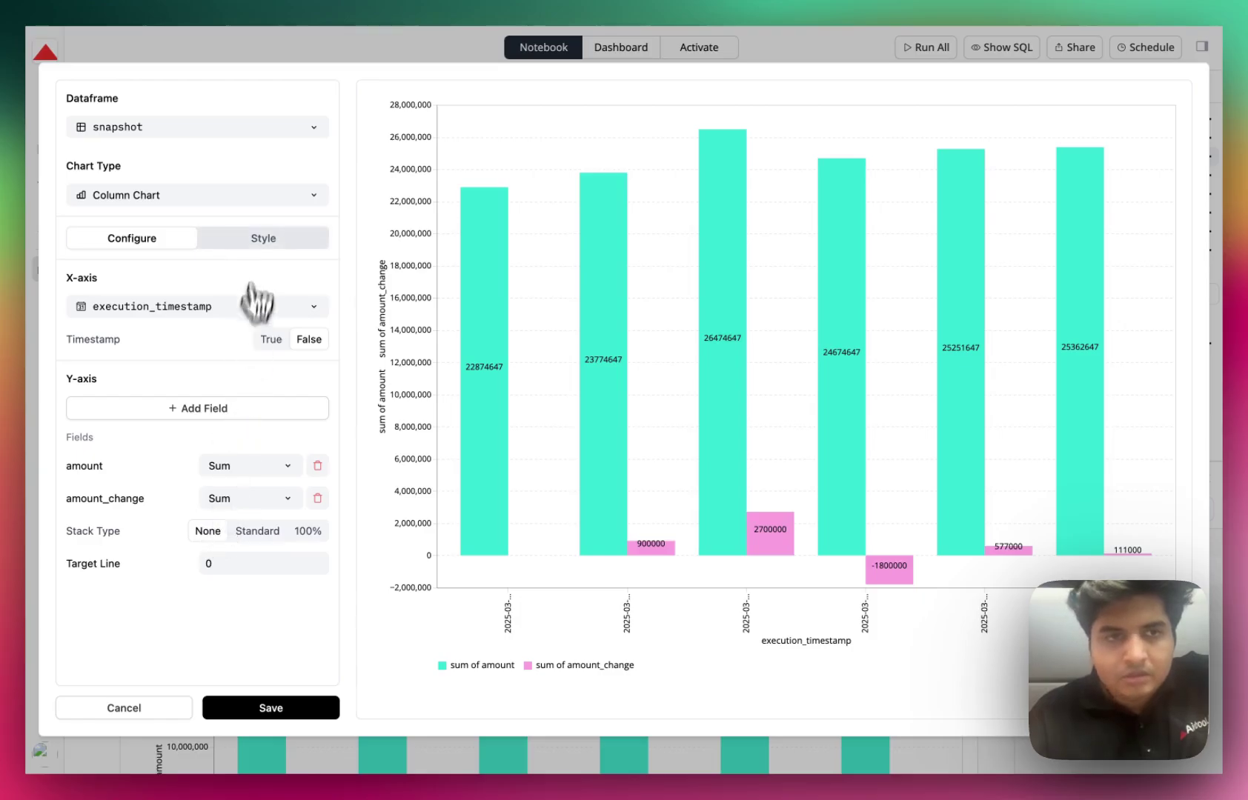
Style the chart's data labels with the label position at Top and the Compact number format.
click(260, 238)
click(215, 339)
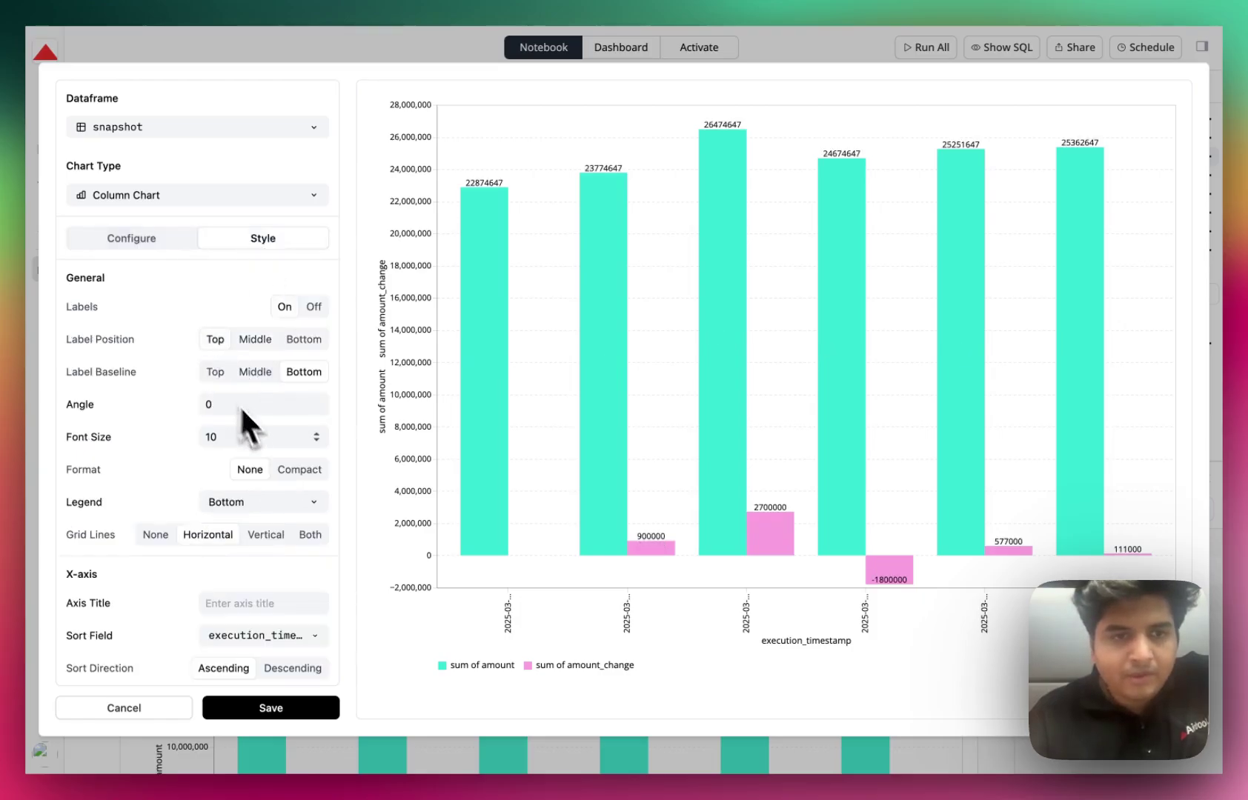
click(302, 471)
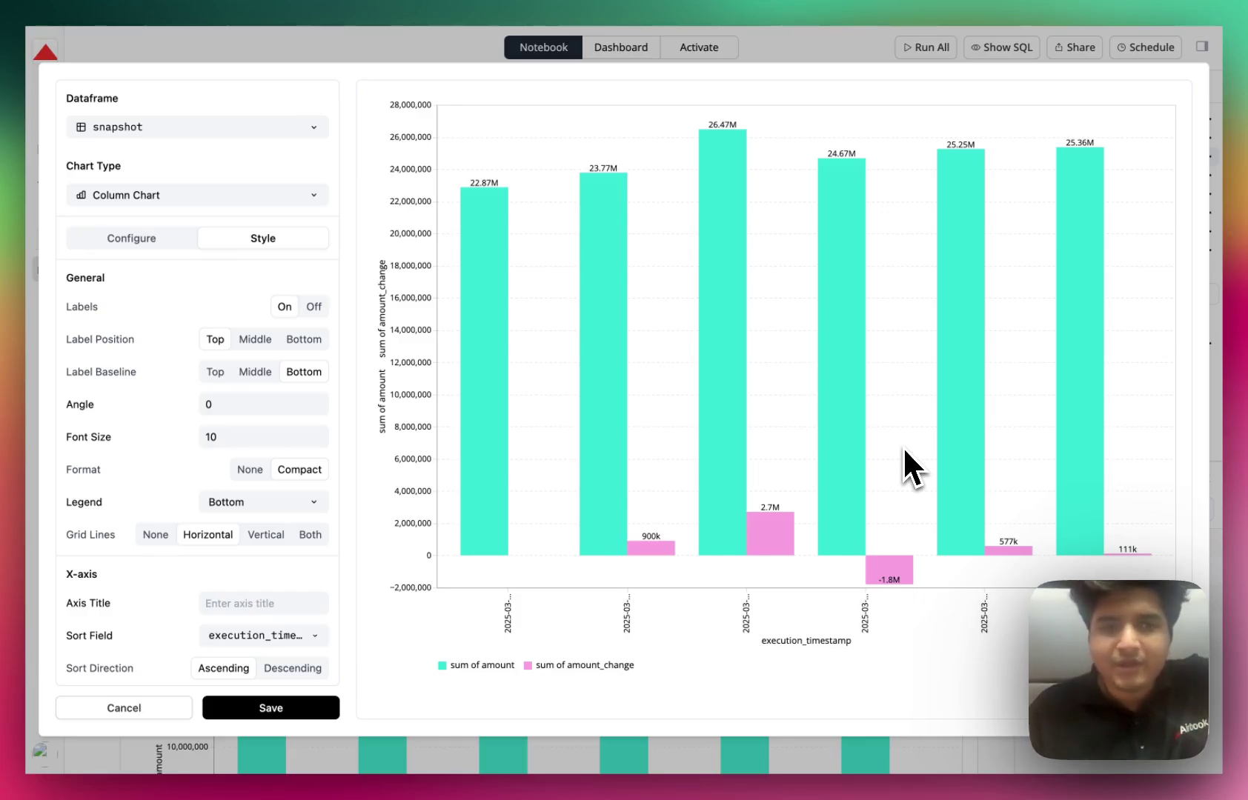
Remove the amount and amount_change fields from the Y-axis and add amount_change back as its only field.
click(132, 238)
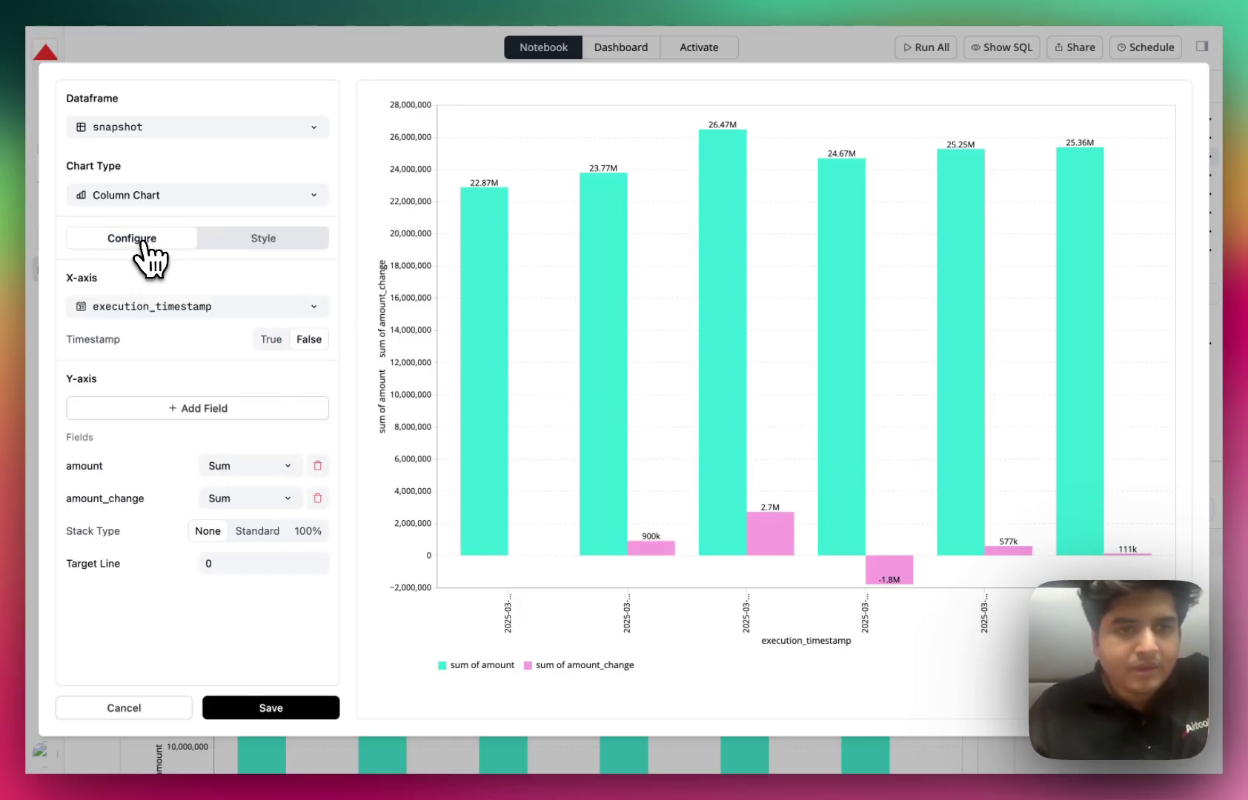
click(318, 498)
click(318, 465)
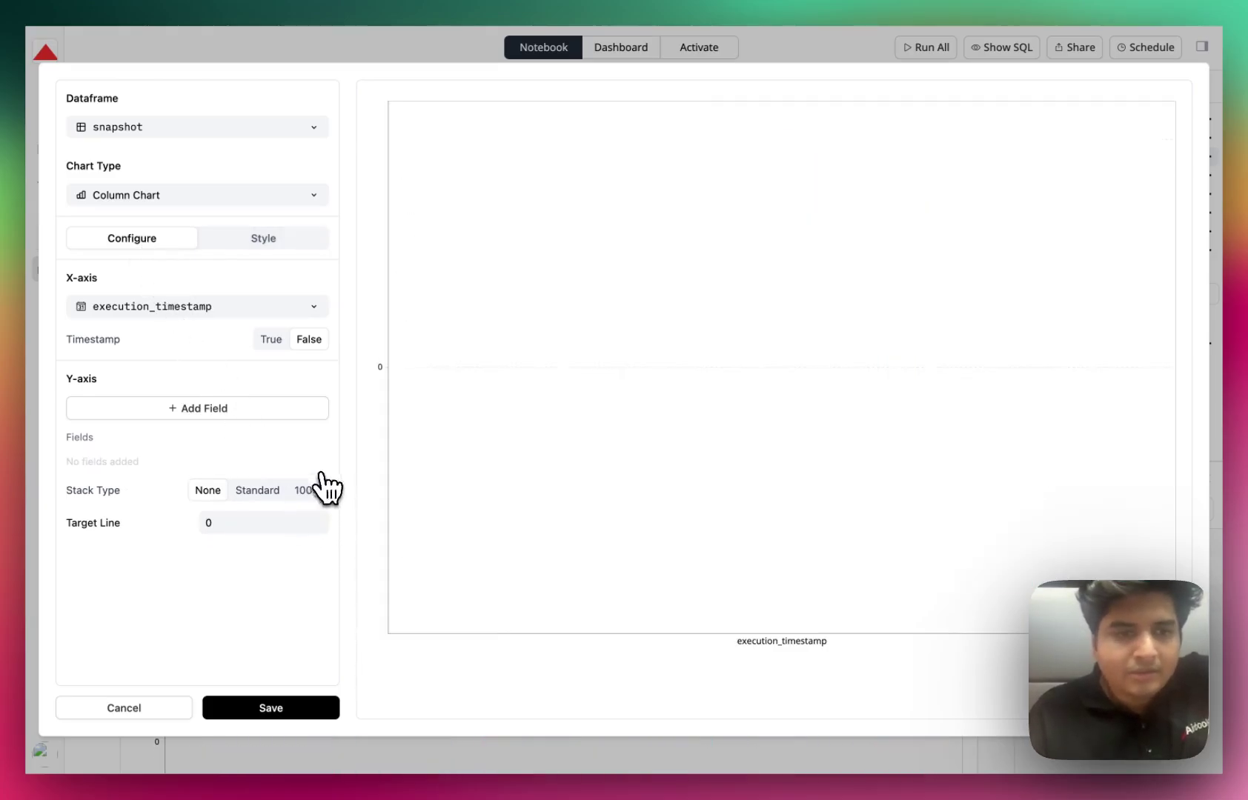
click(280, 408)
click(282, 409)
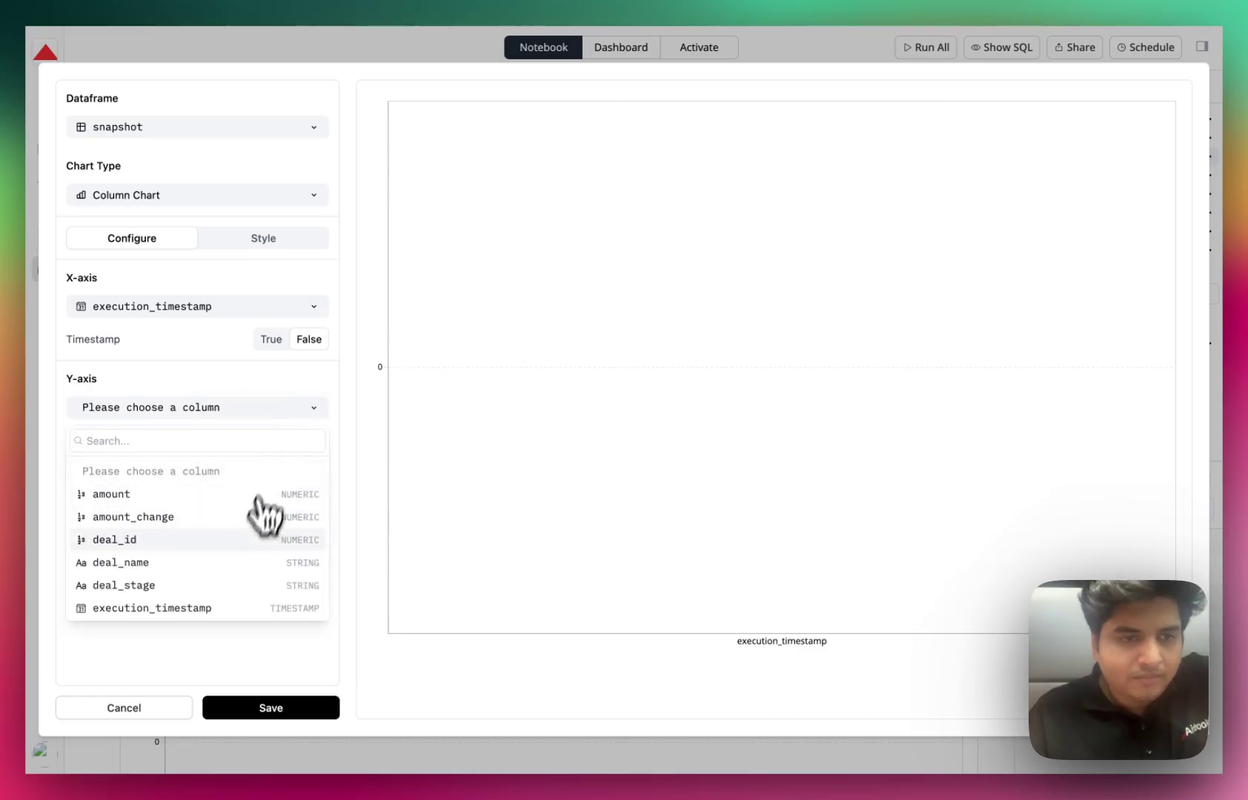
click(247, 519)
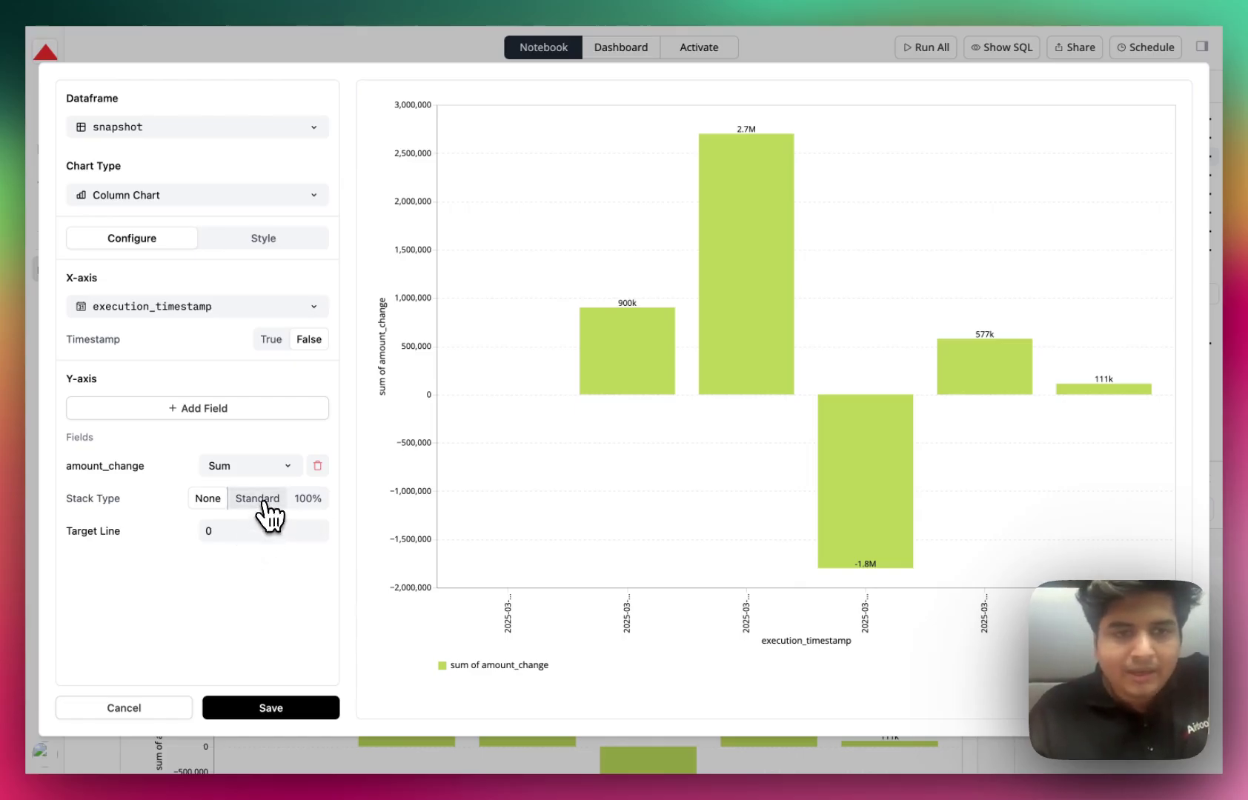
Set the chart's stack type to Standard and split the columns by deal_stage.
click(260, 498)
click(289, 532)
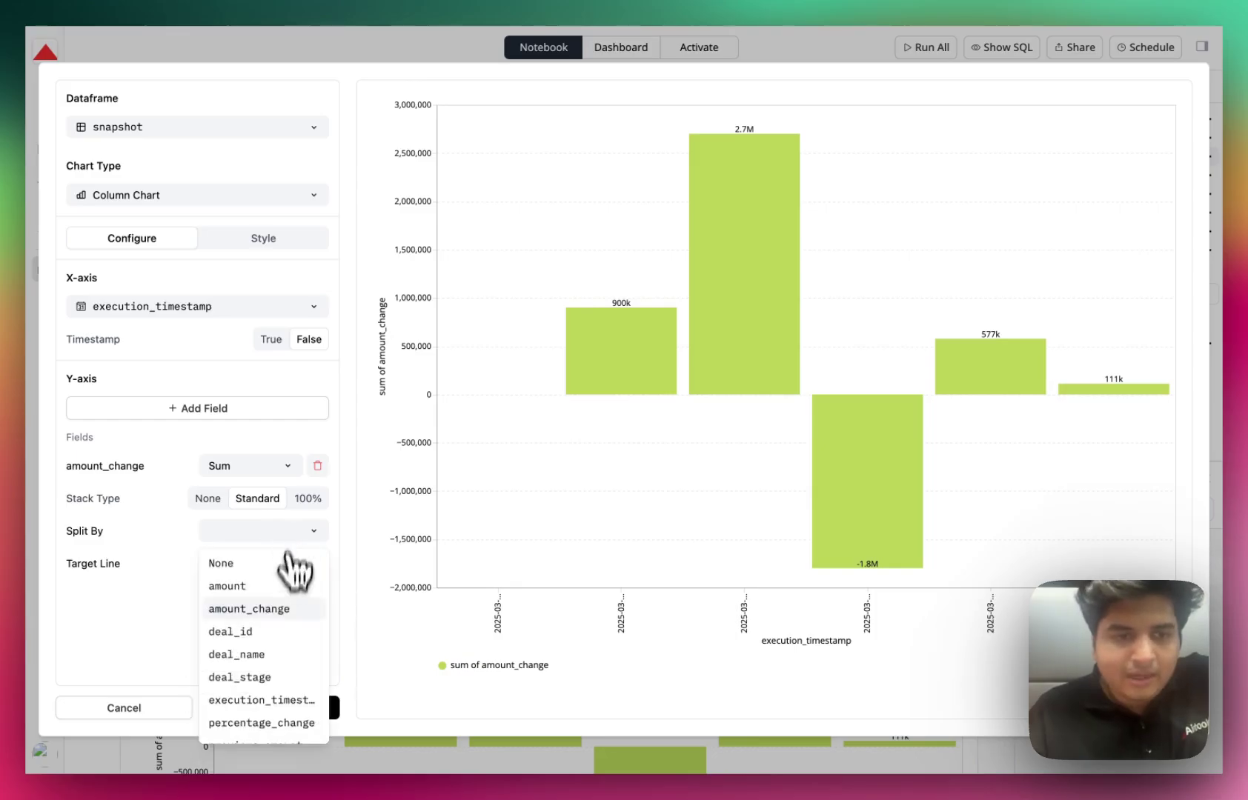
scroll(292, 646, down, 2)
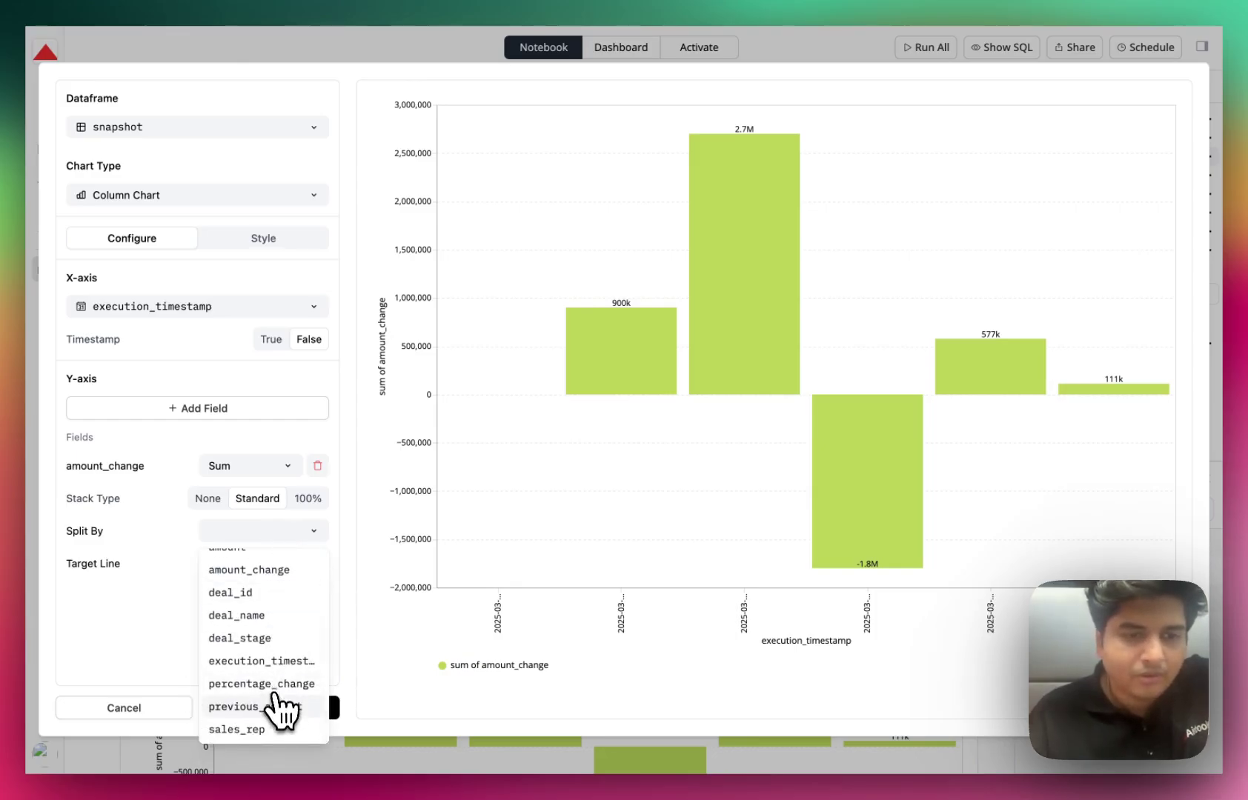
click(271, 638)
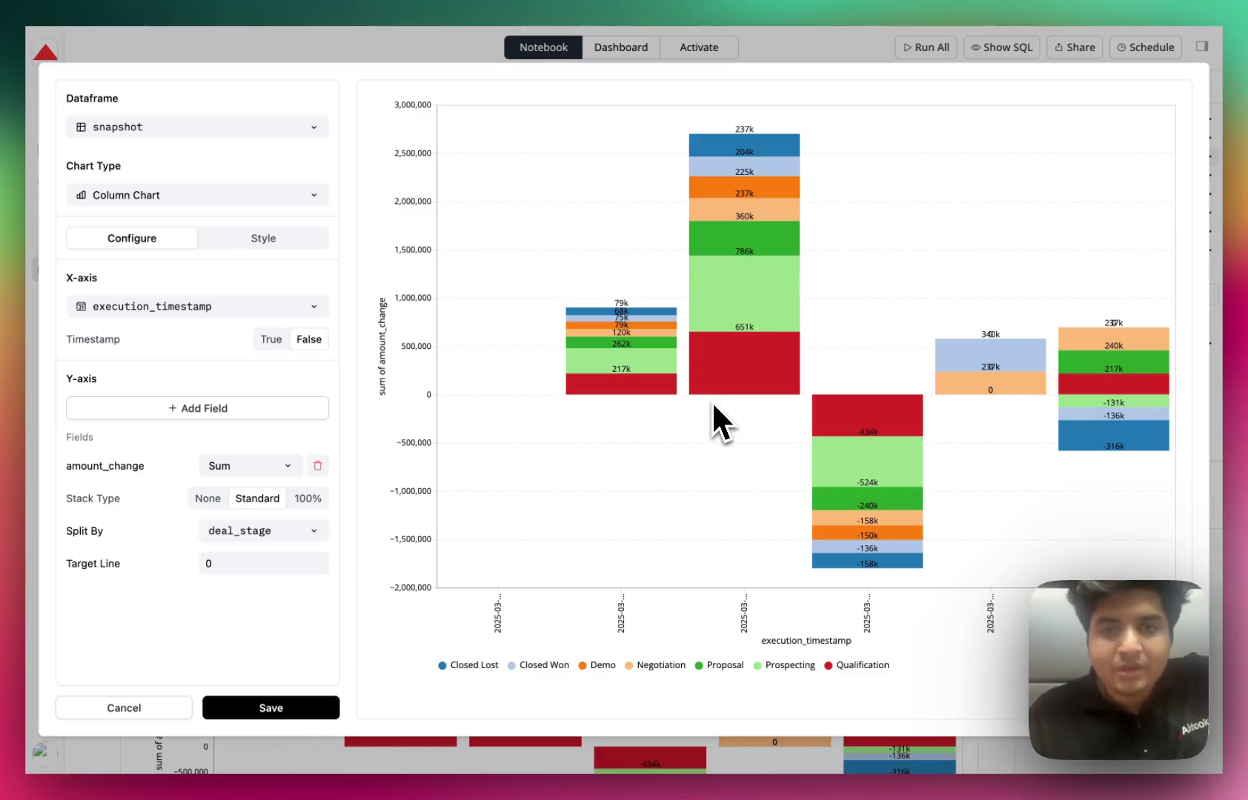
Change the chart's split column to sales_rep and save the chart configuration.
click(311, 531)
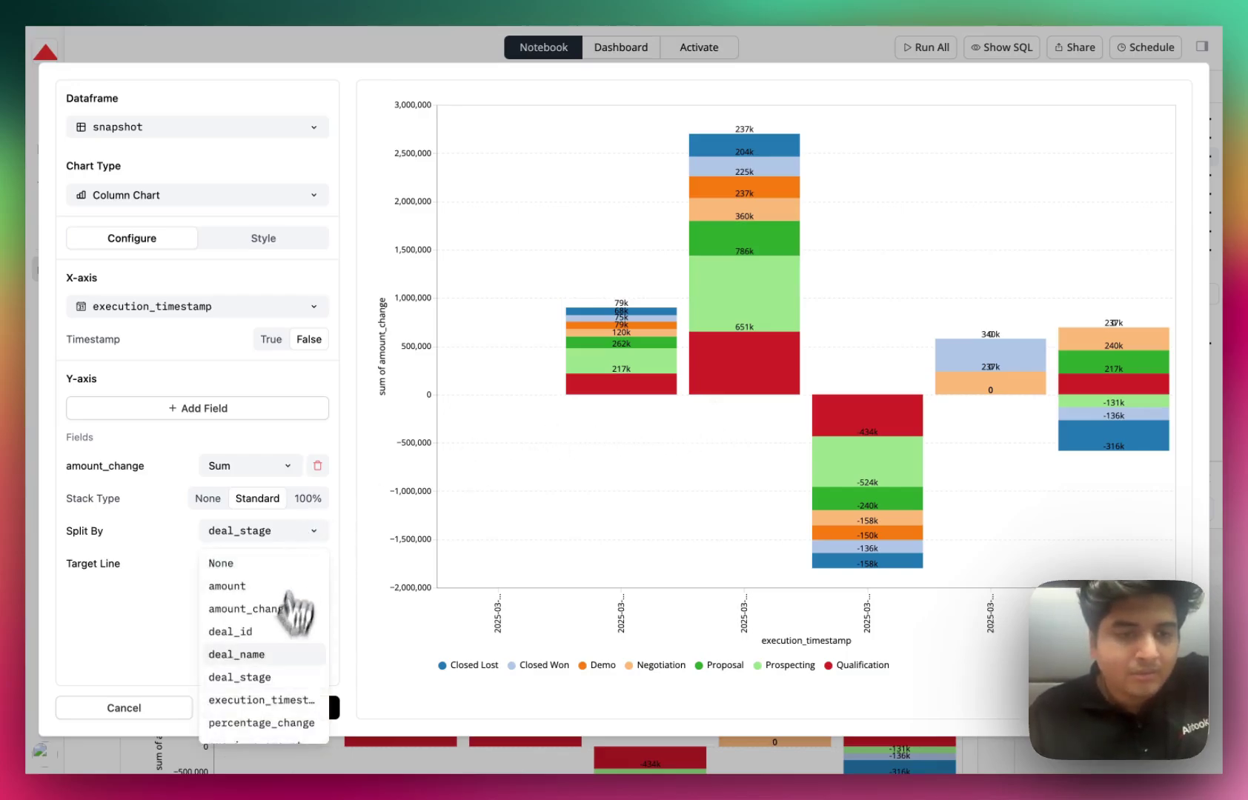
scroll(297, 611, down, 3)
click(271, 730)
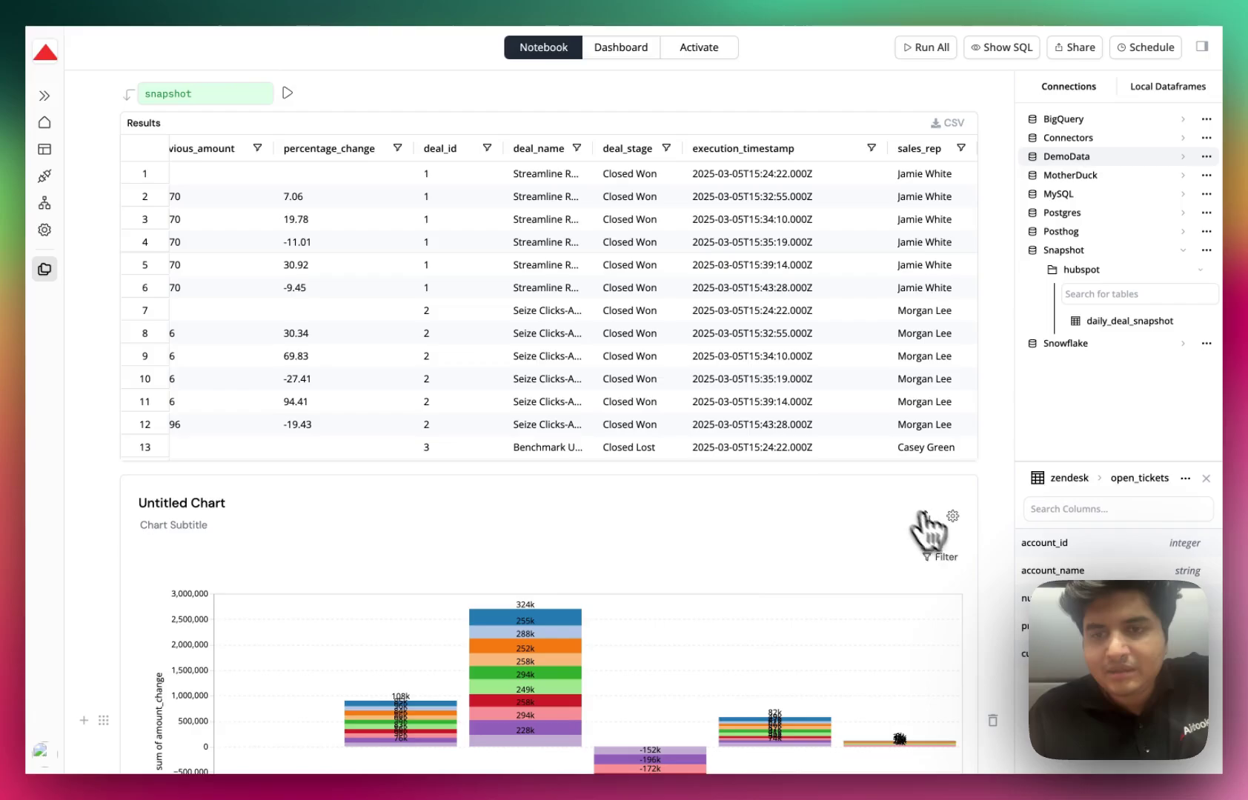
Filter the chart to rows whose deal_name equals "Streamline Revolutionary Niches - 14170" and view the filtered columns.
click(943, 556)
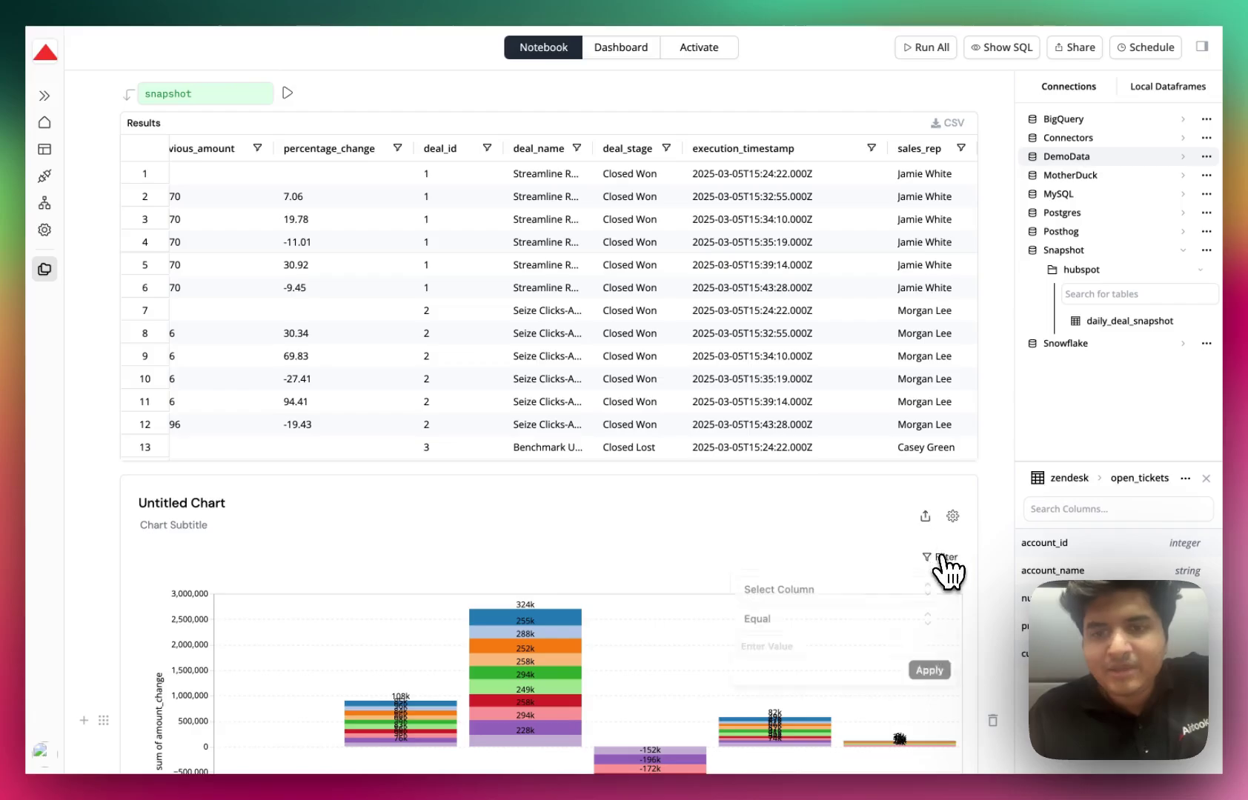
scroll(863, 549, down, 2)
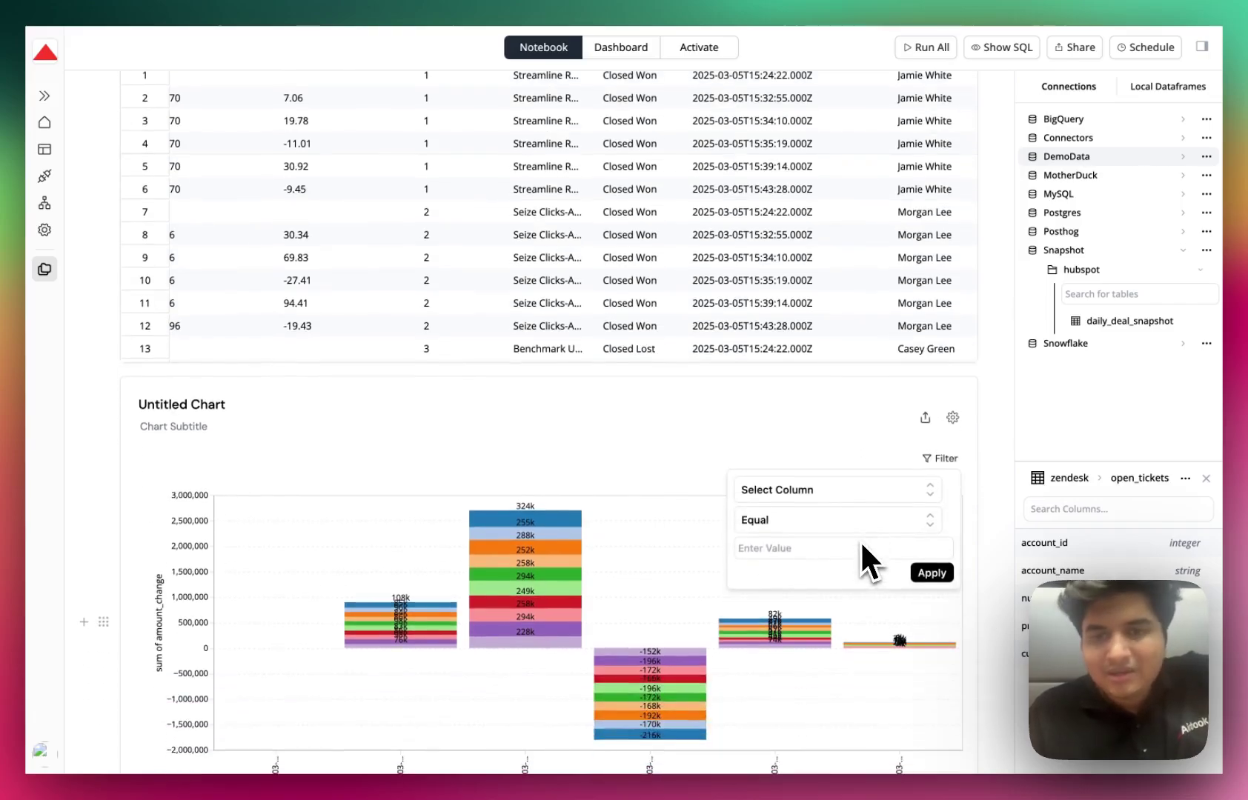
click(878, 492)
scroll(847, 625, down, 2)
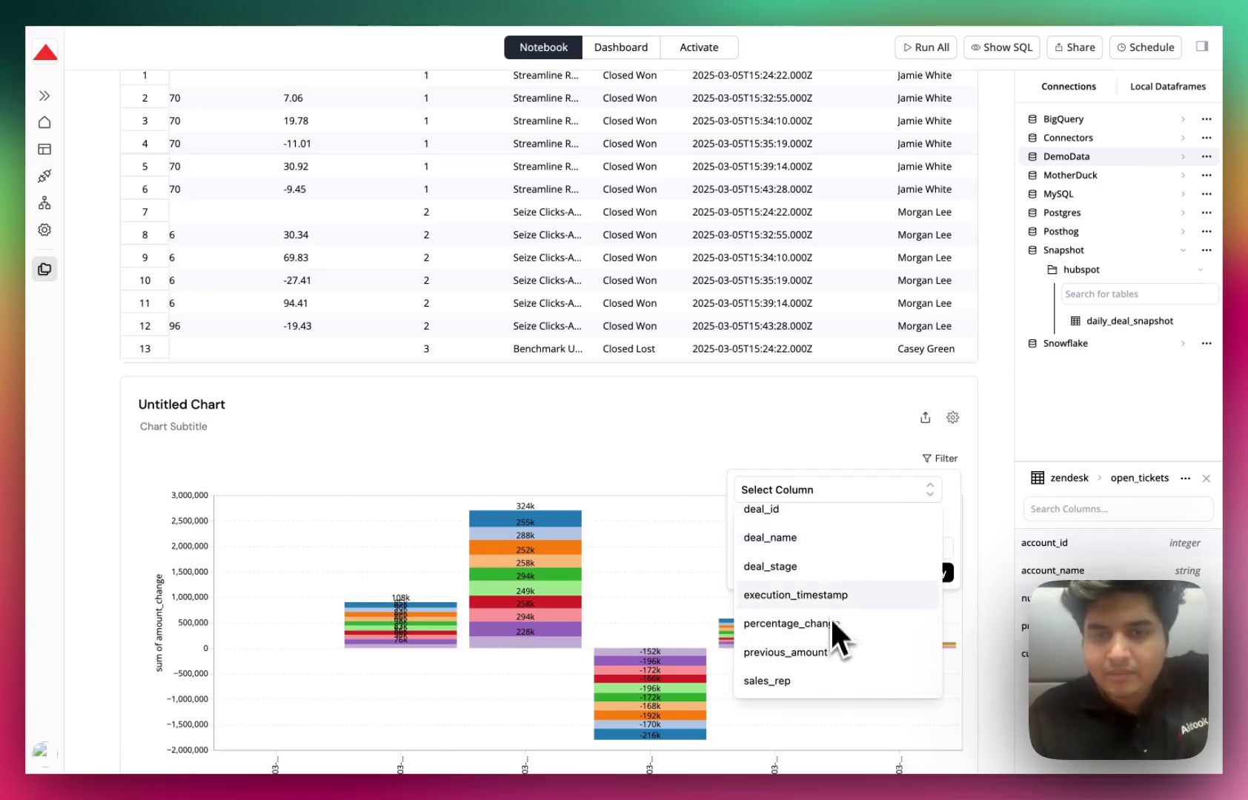
click(824, 539)
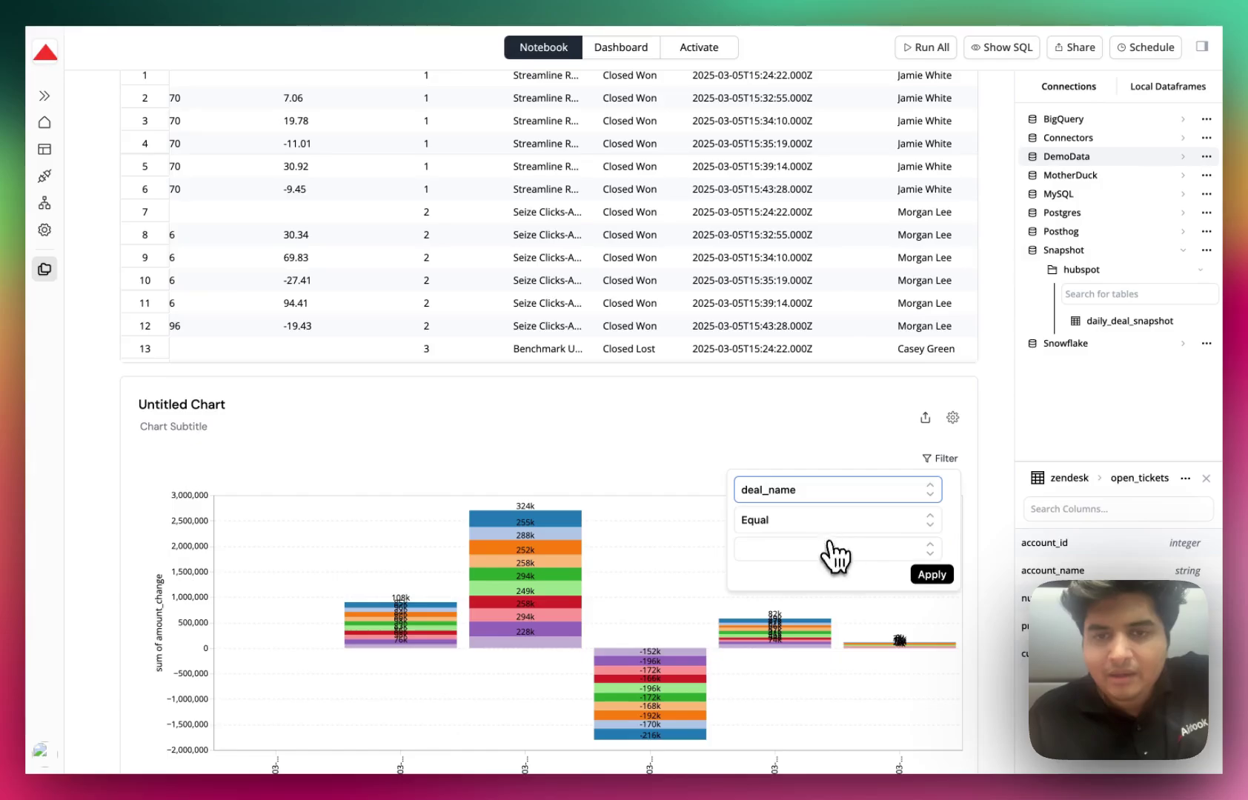
click(823, 549)
click(804, 587)
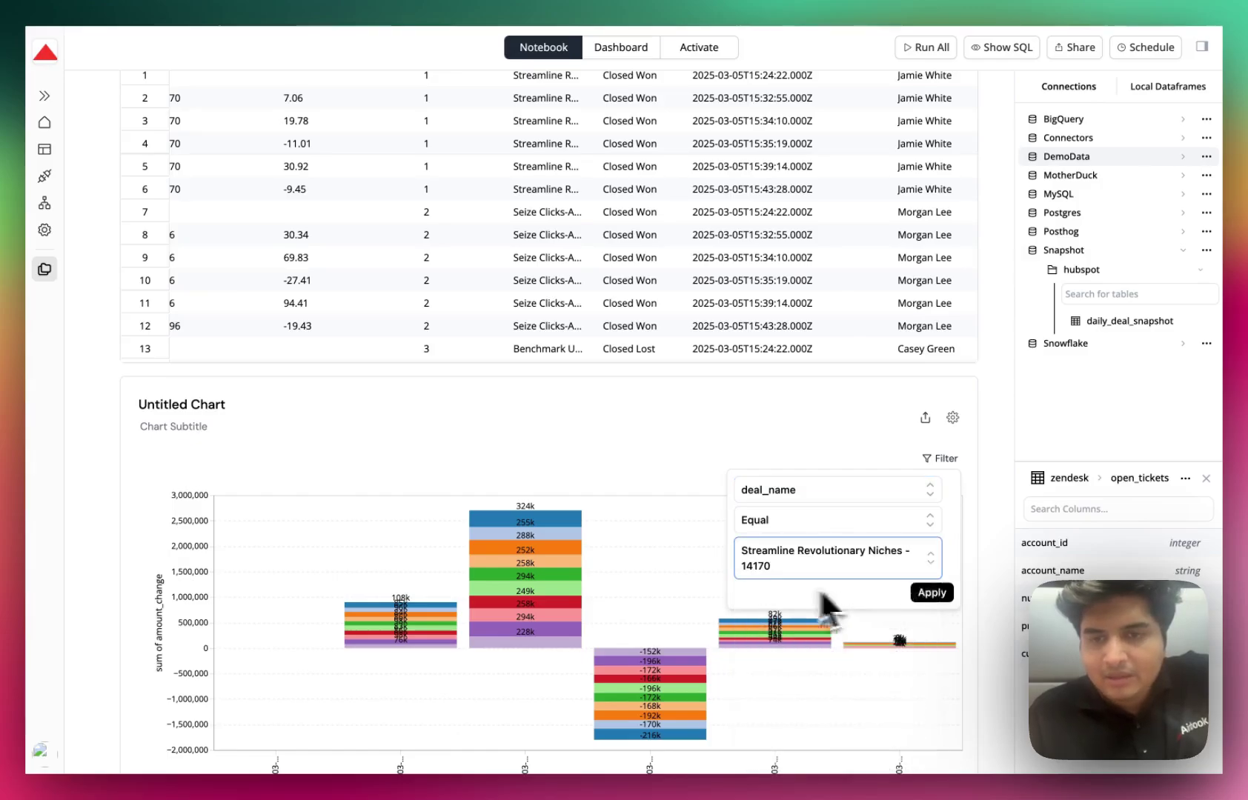
click(948, 593)
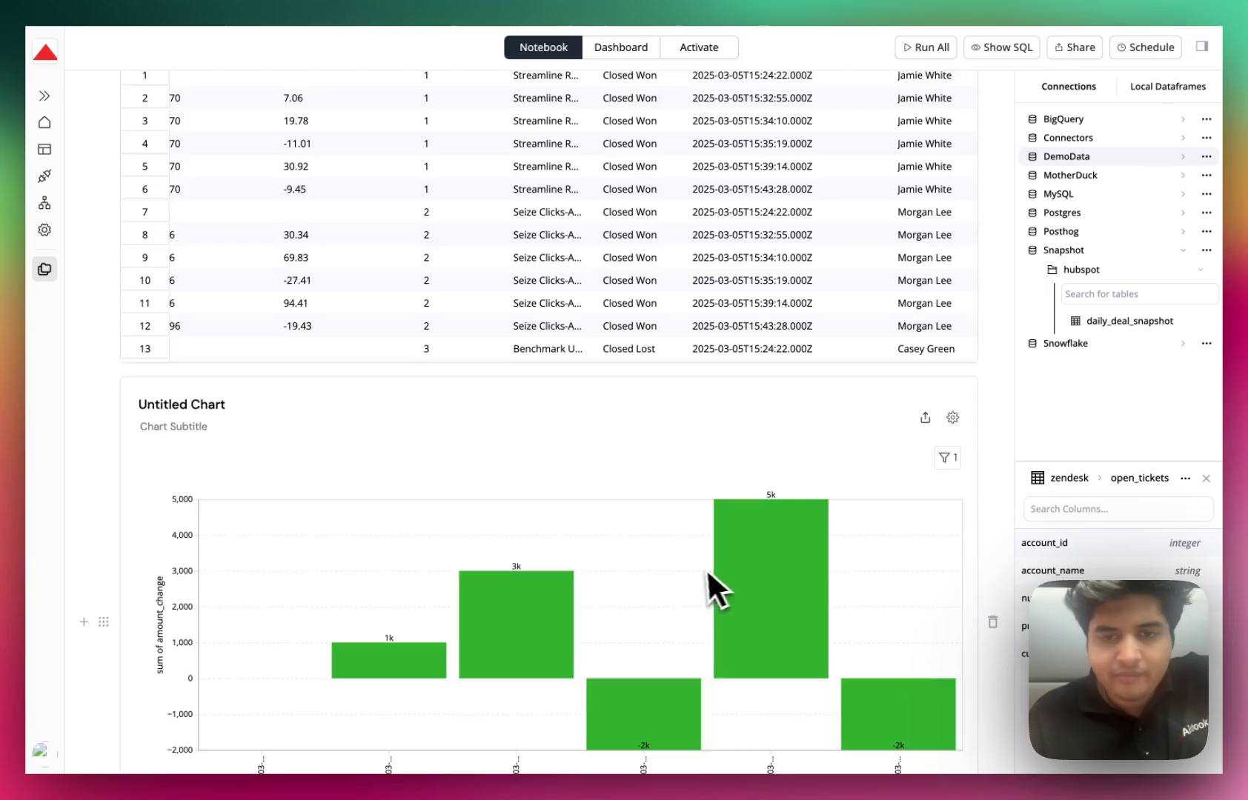
scroll(700, 571, down, 2)
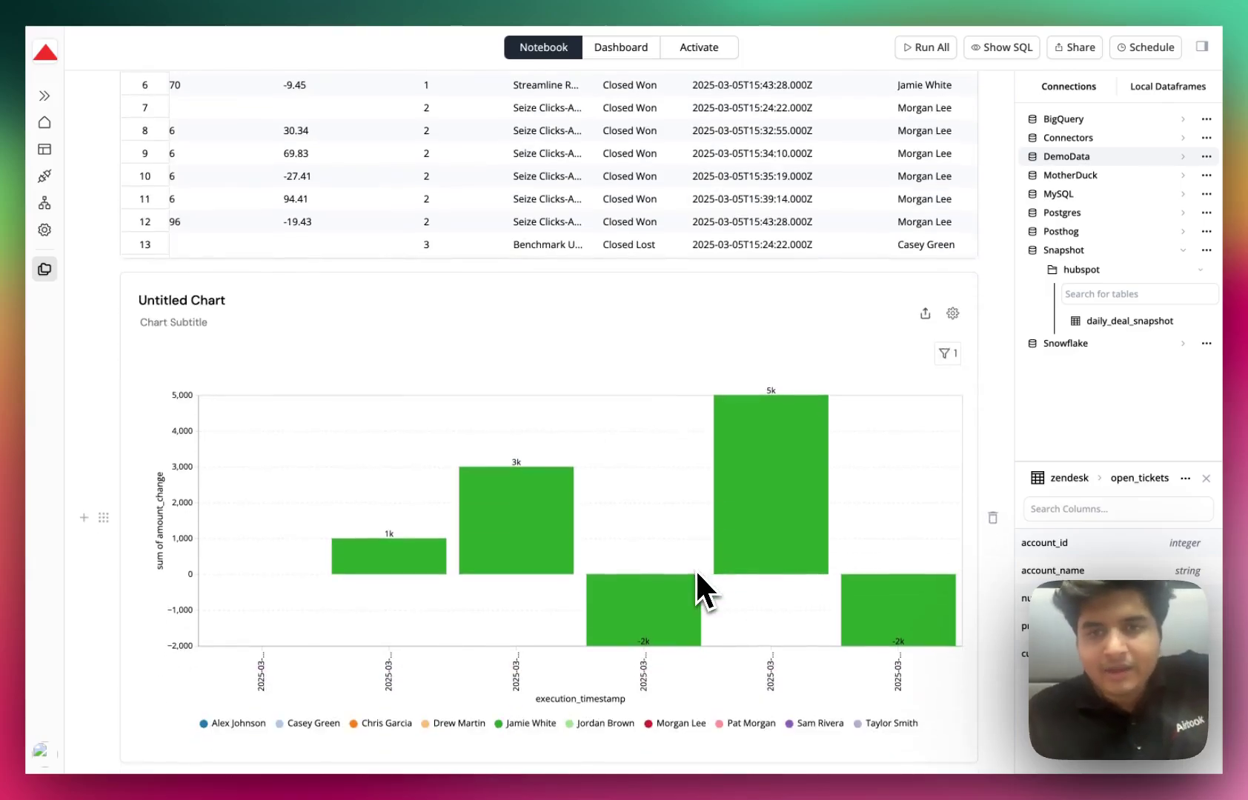